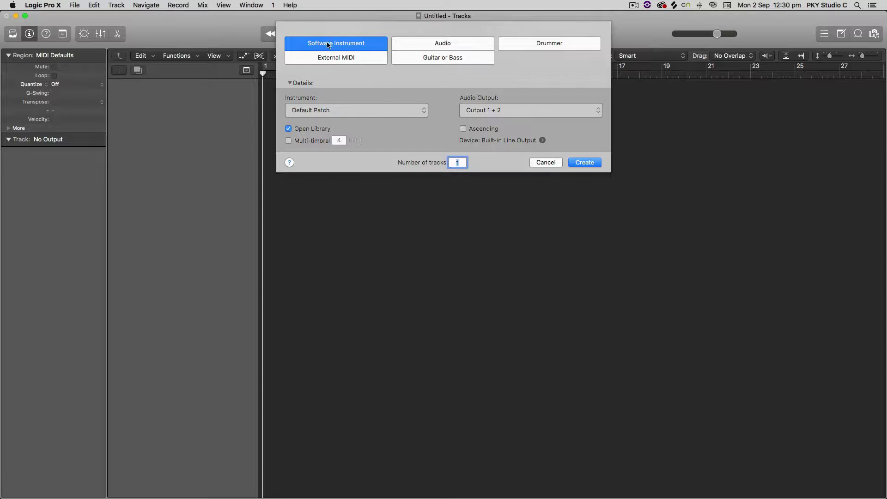
Create a software instrument track, enlarge its header, and load Synthesizer > Classics > Luminous Tines.
click(585, 163)
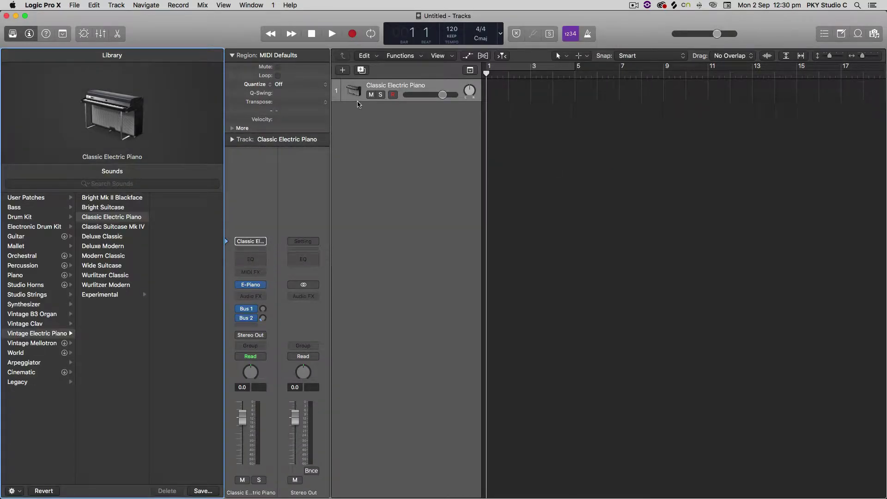
drag(358, 101, 356, 153)
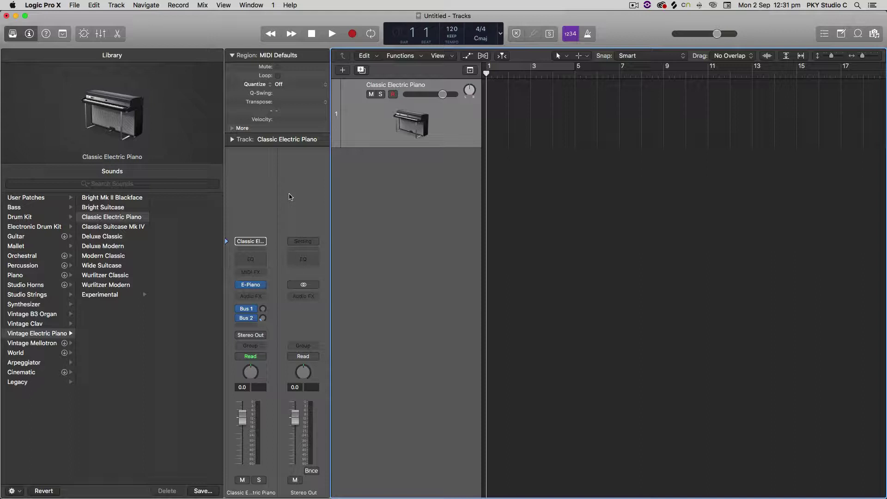
click(44, 306)
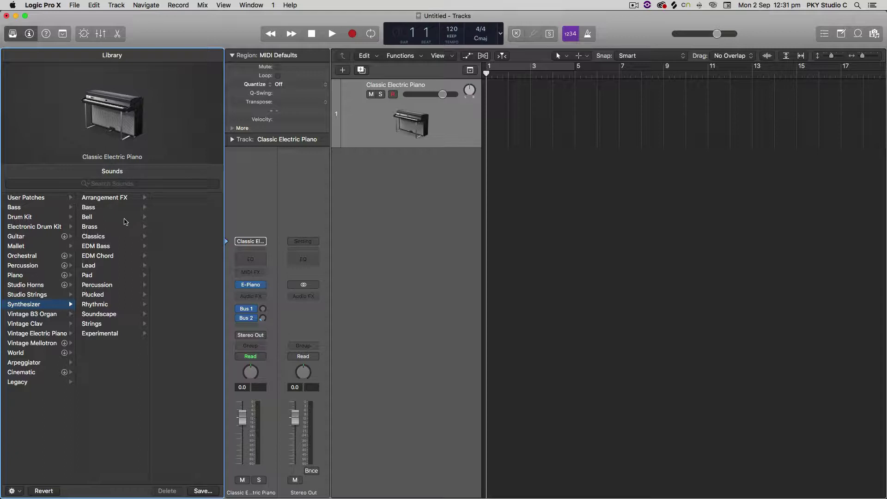
click(95, 236)
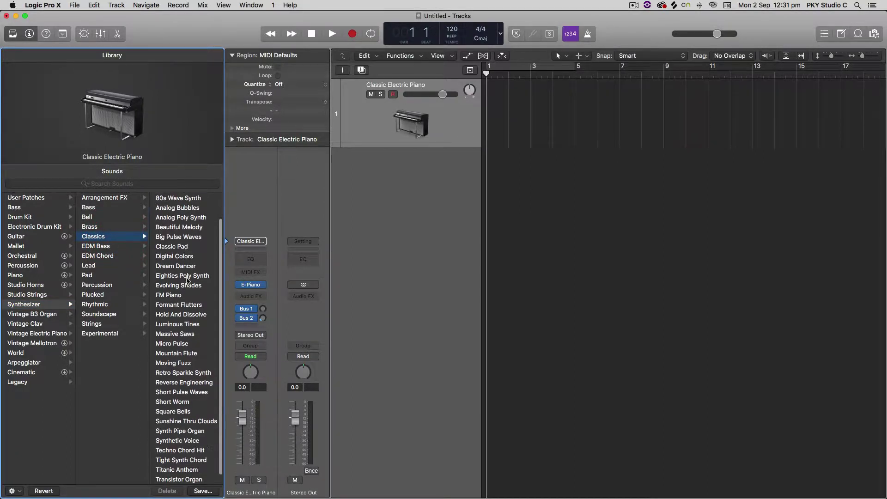
scroll(187, 281, down, 1)
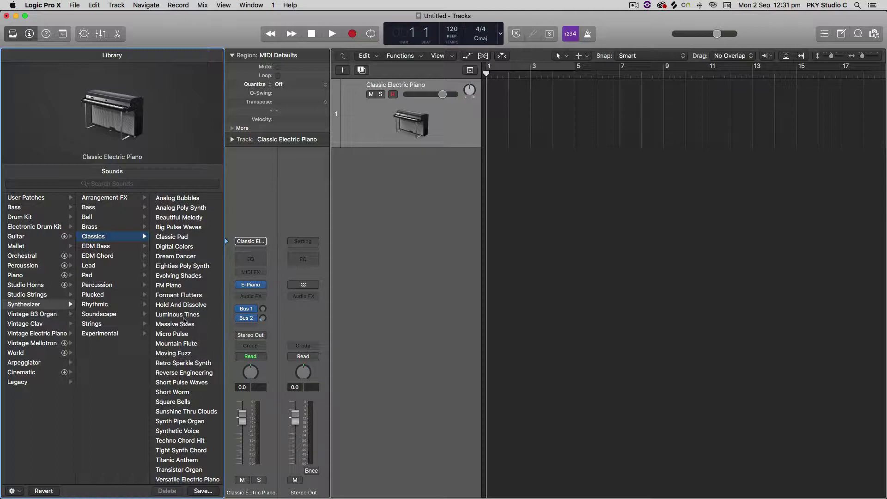
click(178, 315)
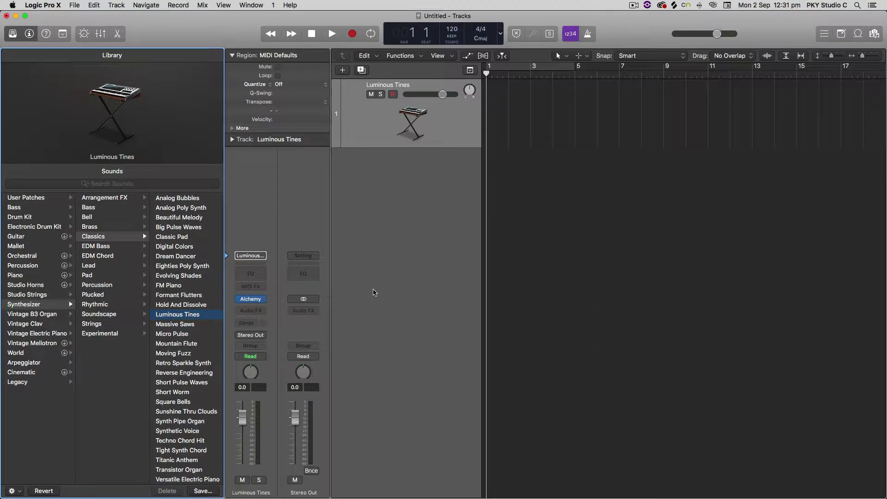
Open Musical Typing with Cmd+K and play A, D and F to hear Luminous Tines.
key(super+k)
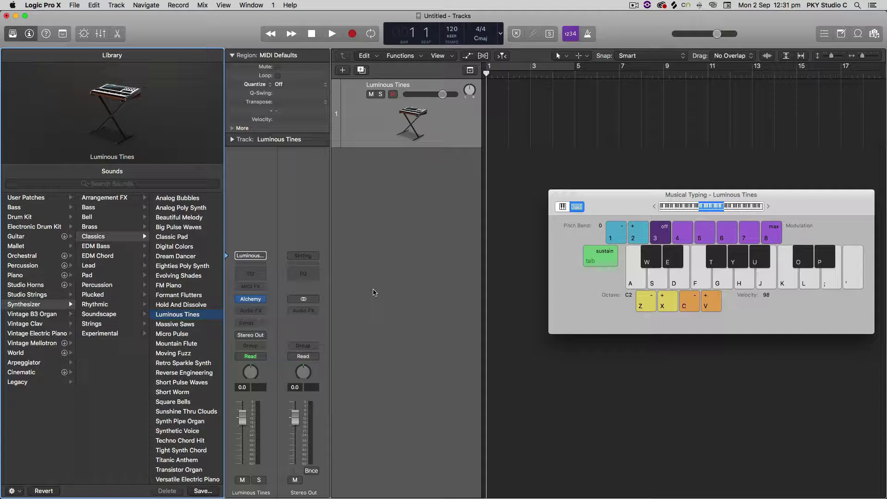
key(a)
key(d)
key(f)
click(462, 131)
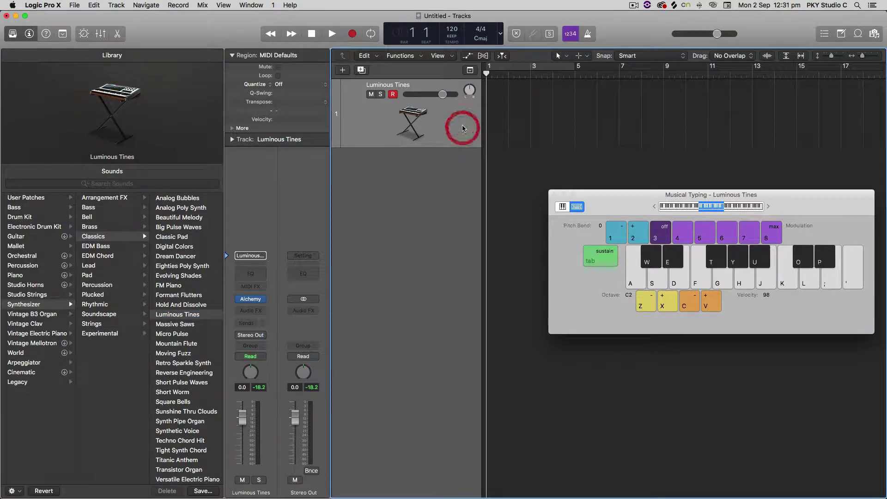
click(463, 131)
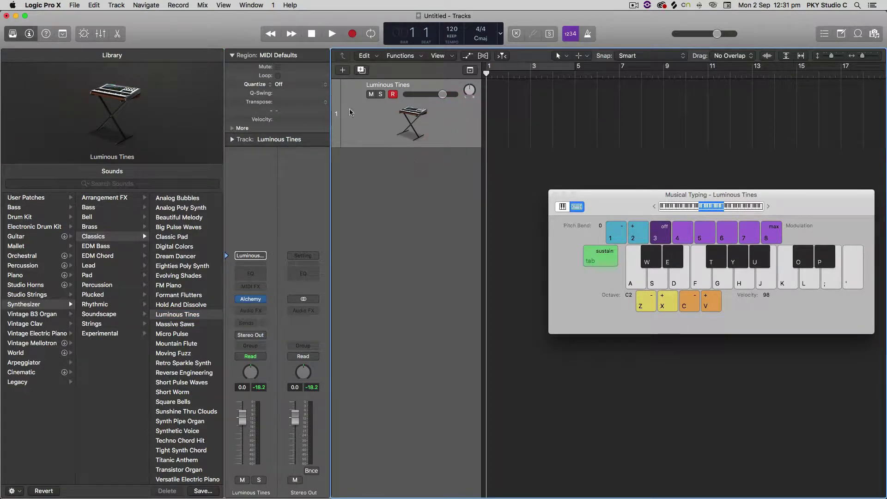
Hide the Inspector and Library, toggle Smart Controls and the Mixer off, then show the Inspector.
click(30, 33)
click(13, 34)
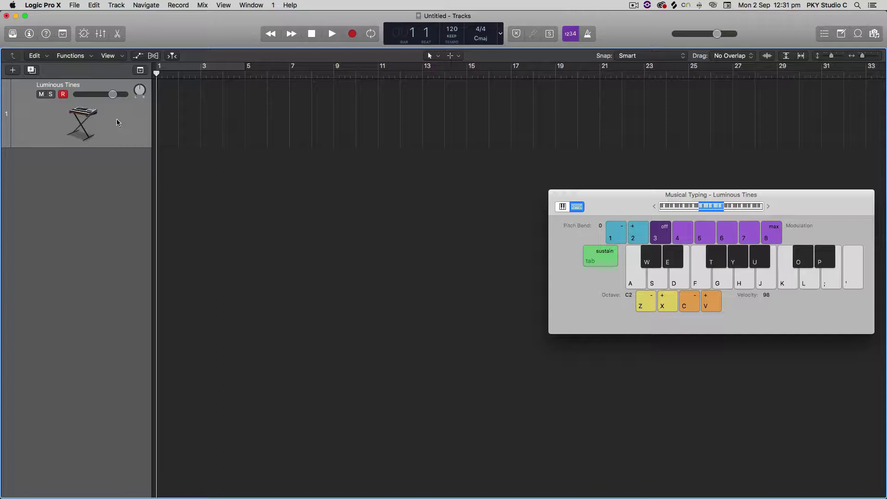
click(85, 34)
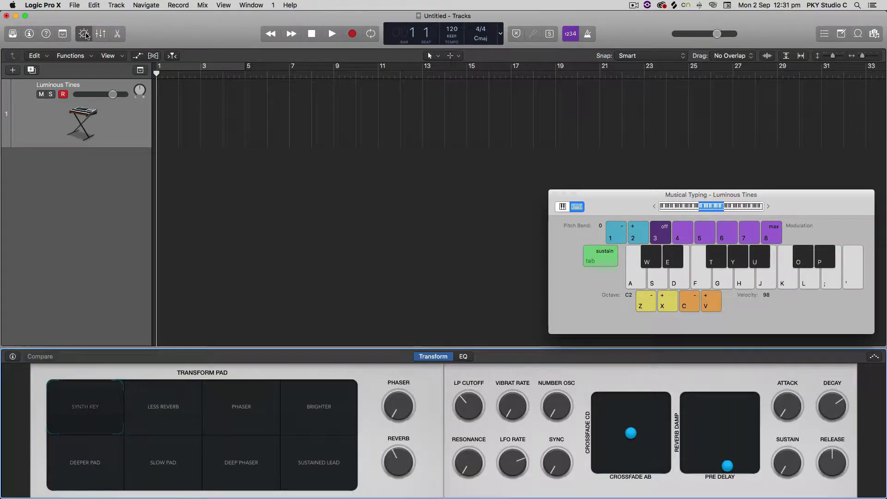
click(85, 34)
click(85, 34)
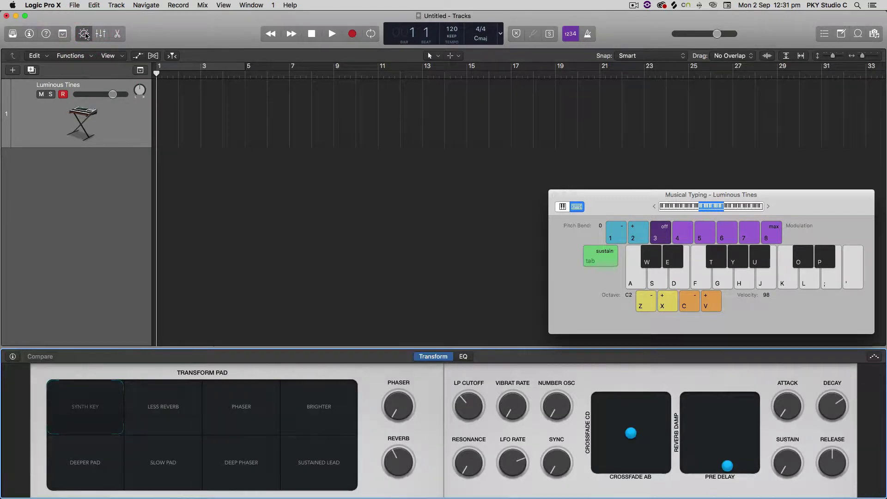
click(85, 33)
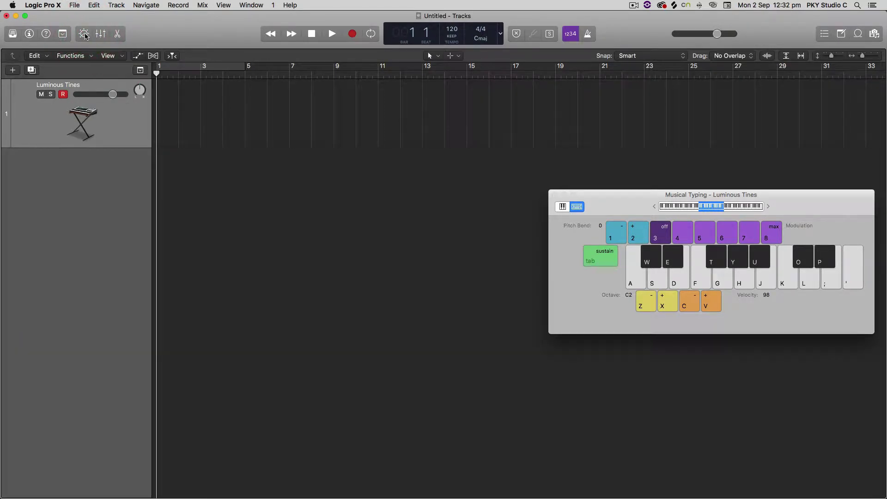
click(100, 35)
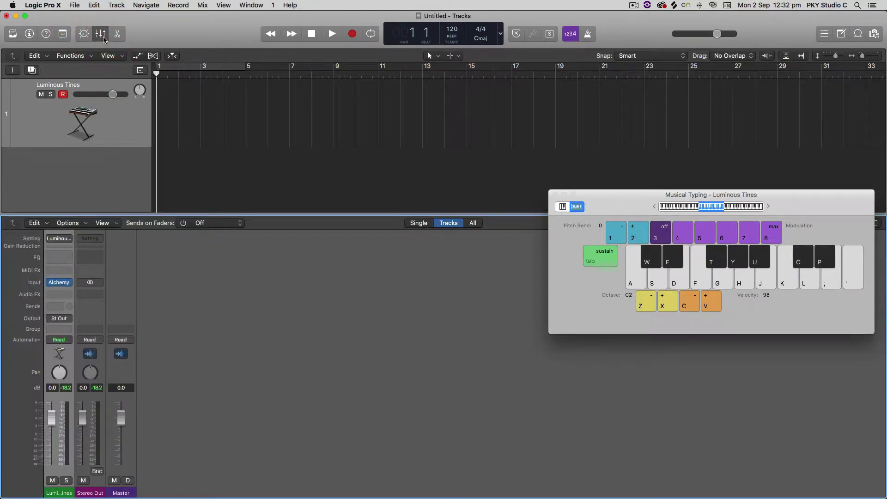
click(101, 35)
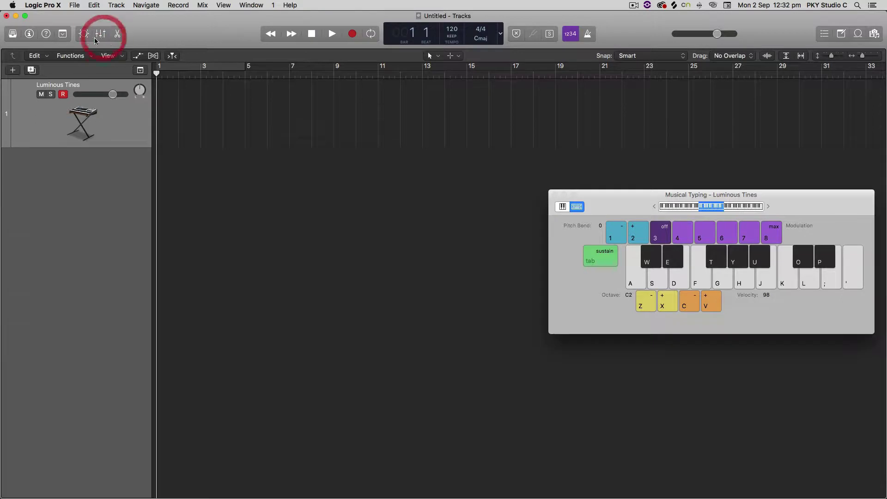
click(28, 34)
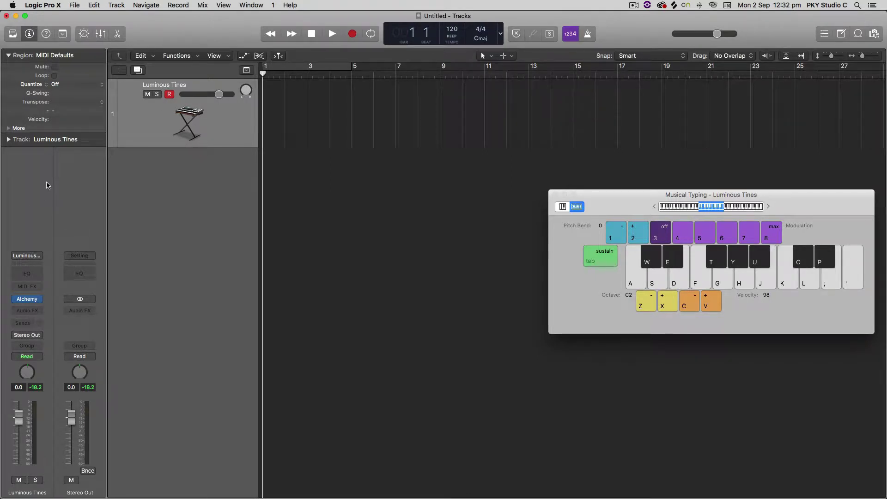
Show Smart Controls and a narrower Library, then nudge the Transform Pad from Synth Key toward Less Reverb.
click(83, 35)
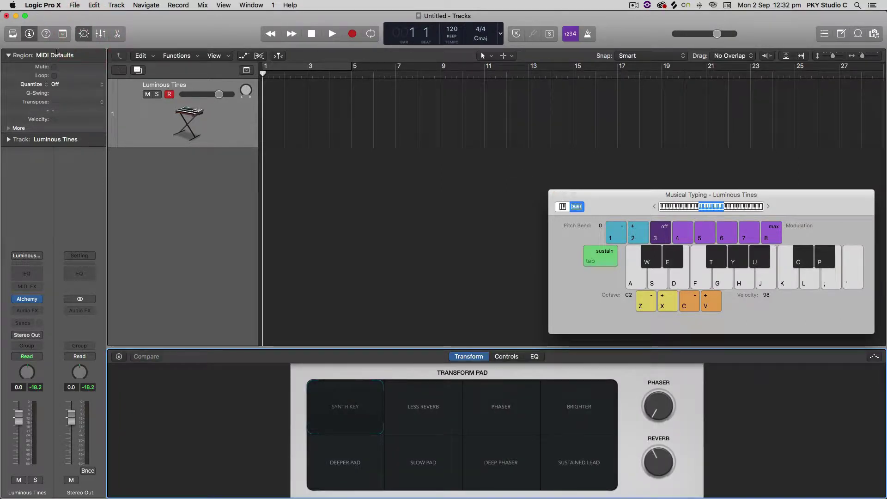
click(14, 36)
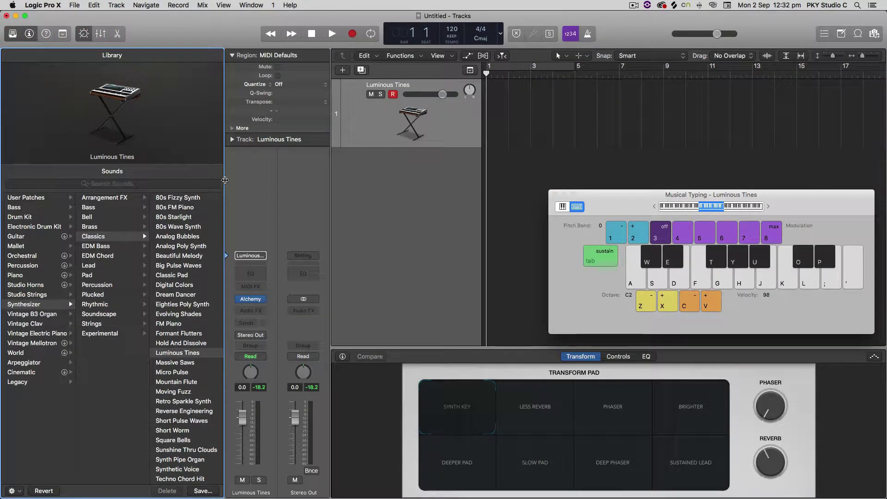
drag(223, 179, 187, 179)
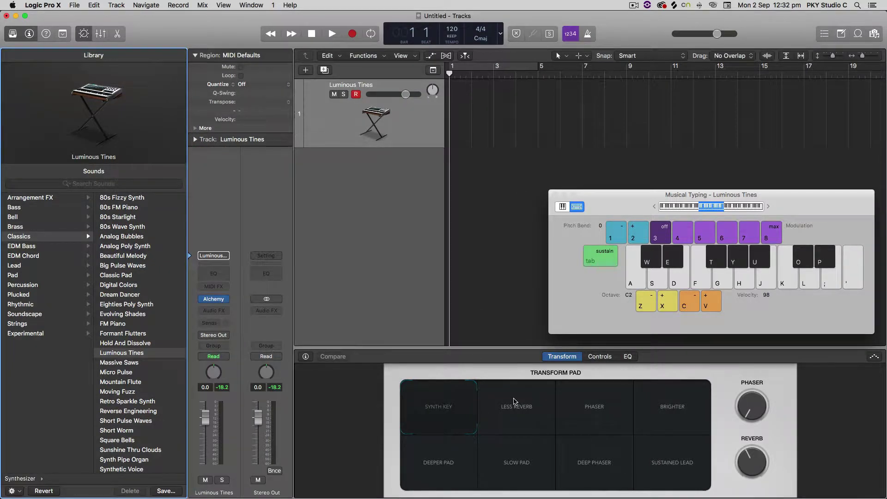
click(343, 124)
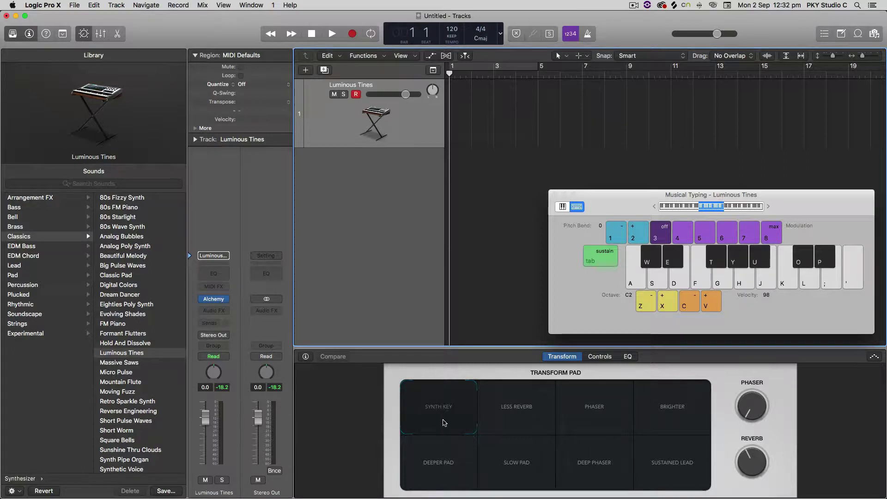
mouse_move(443, 421)
mouse_down()
mouse_move(450, 432)
mouse_move(486, 427)
mouse_move(457, 424)
mouse_up()
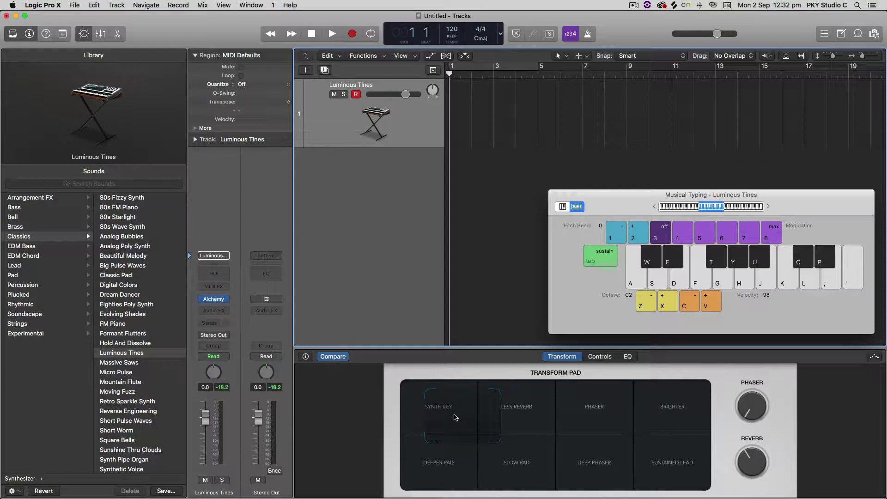
Move the Transform Pad puck to a Deeper Pad and Slow Pad blend while playing notes.
key(a)
key(s)
key(f)
key(d)
drag(456, 409, 490, 464)
key(f)
key(f)
key(d)
key(a)
key(f)
key(d)
key(f)
key(f)
key(d)
key(s)
key(a)
key(f)
key(d)
key(f)
key(d)
key(a)
key(f)
key(d)
key(g)
key(a)
key(f)
key(d)
key(f)
key(a)
Lower the Reverb to 32.6% and set the Phaser to about 26.8%, auditioning notes.
key(f)
key(d)
key(g)
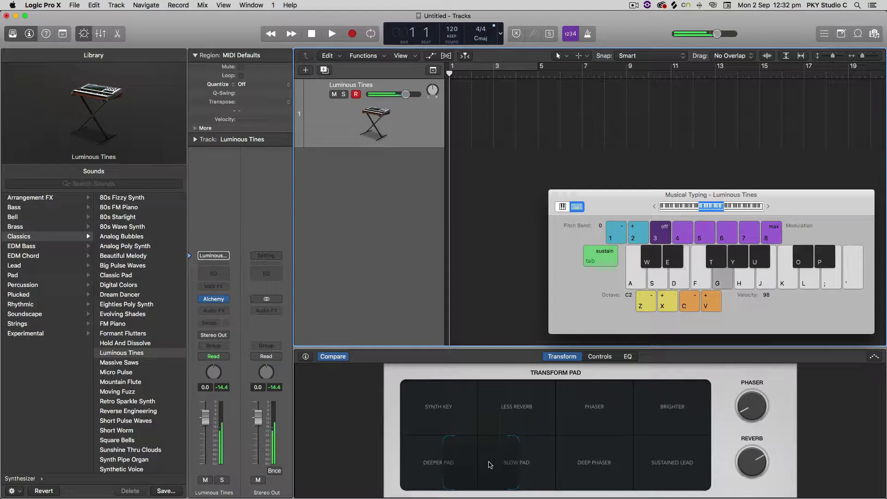
key(a)
mouse_move(747, 457)
mouse_down()
mouse_move(743, 494)
mouse_move(744, 471)
mouse_up()
key(a)
key(f)
key(d)
drag(752, 411, 738, 374)
key(a)
key(f)
key(d)
key(g)
key(a)
key(f)
key(d)
key(f)
key(a)
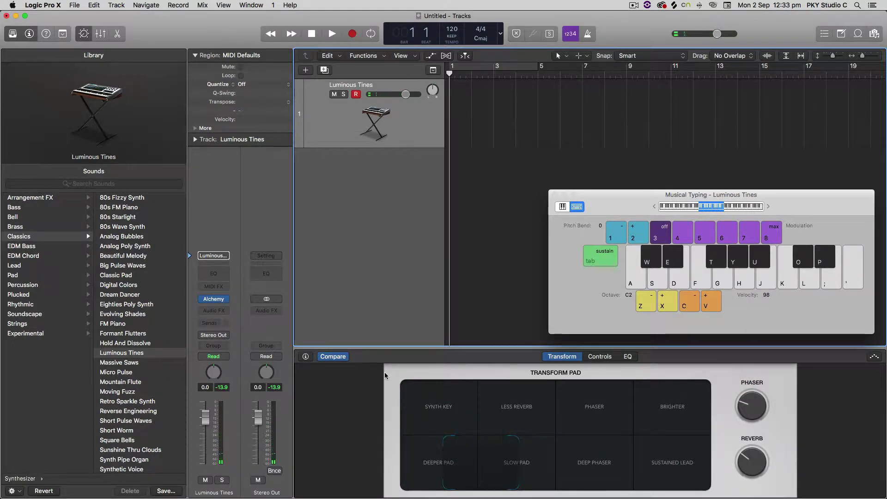
Switch Smart Controls to the detailed parameter view and shorten the release to 32.2%.
click(599, 356)
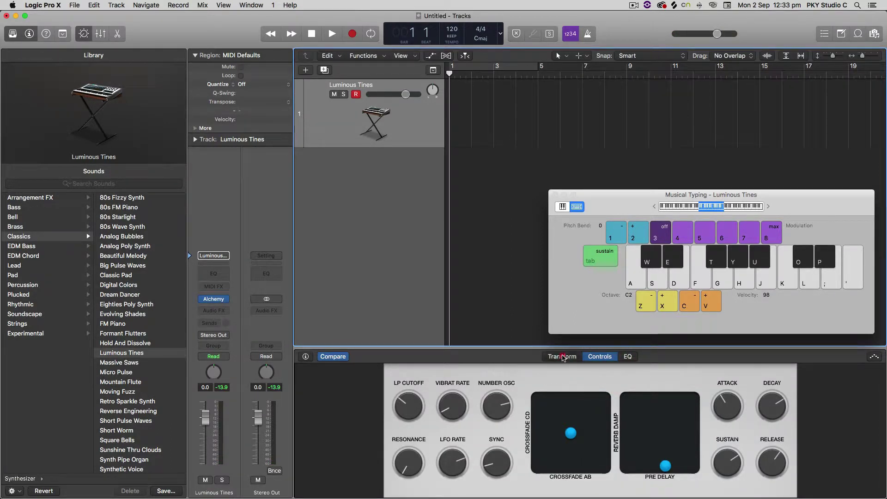
click(562, 356)
click(599, 356)
drag(777, 457, 767, 474)
key(a)
key(f)
key(d)
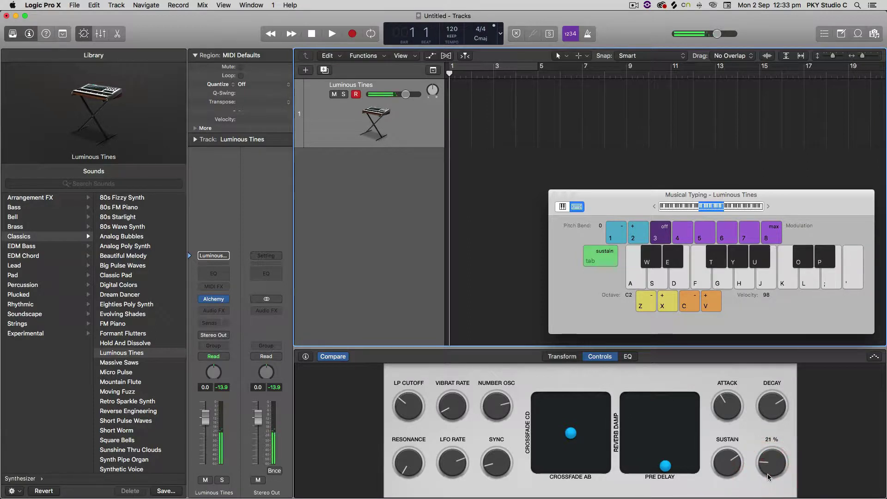
key(a)
key(f)
Turn the decay down to 23.9%, then raise it to 100%, auditioning each change.
drag(771, 403, 778, 339)
key(a)
key(a)
key(a)
key(a)
click(780, 338)
key(d)
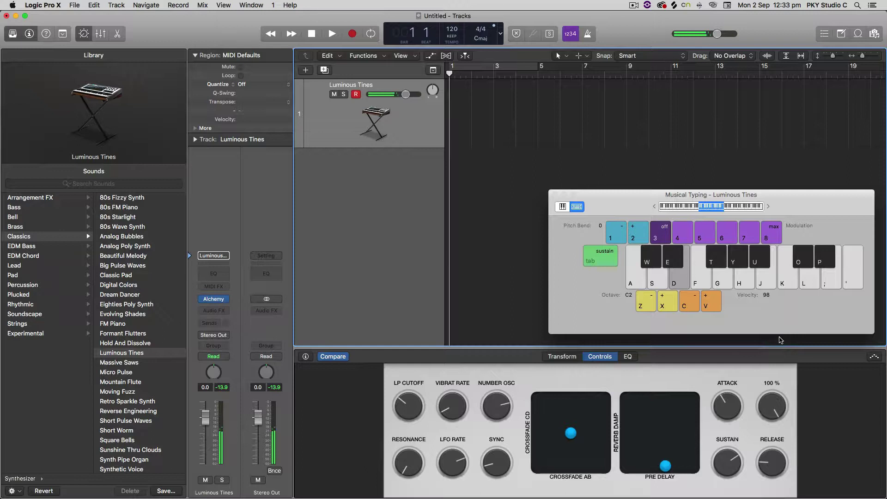
key(a)
key(f)
key(g)
Remove the attack by setting it to 0.0% and play notes to hear it.
click(731, 402)
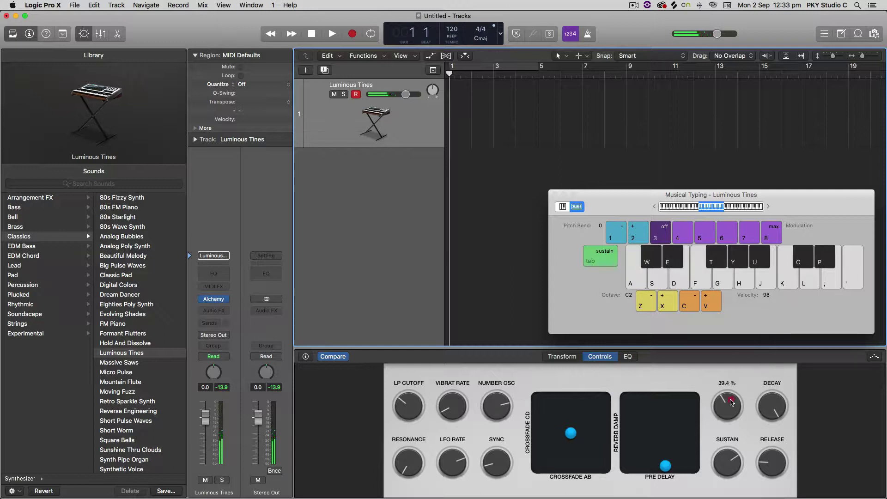
drag(731, 402, 724, 468)
key(f)
key(d)
key(g)
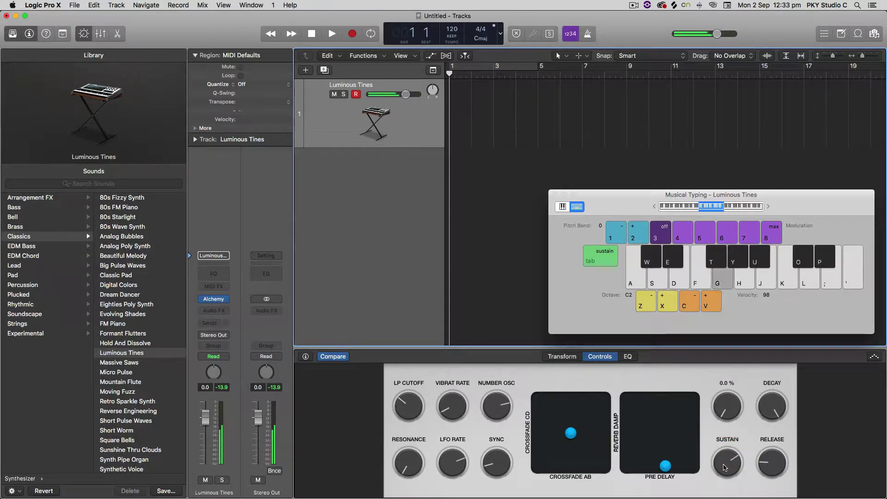
key(a)
key(f)
key(d)
Adjust the sustain level knob while playing a note.
click(725, 469)
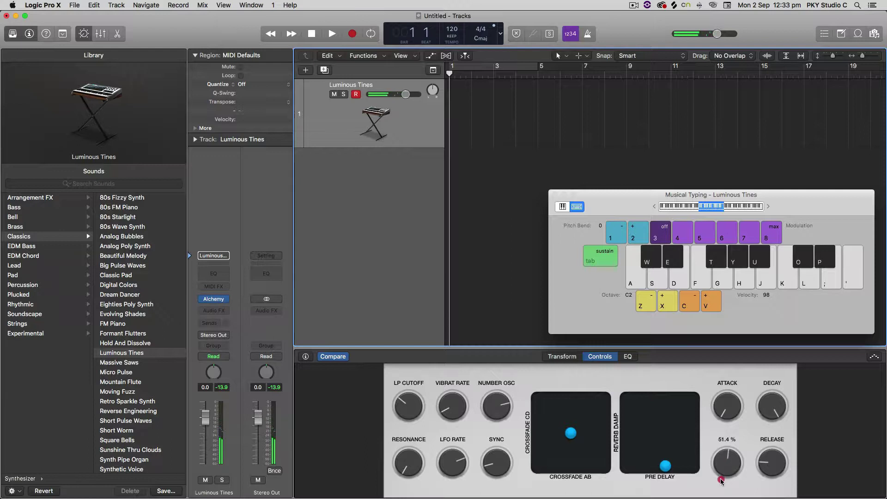
key(a)
drag(721, 480, 727, 470)
Turn the Transform reverb down to 5.88 % while auditioning test notes.
key(d)
key(g)
key(a)
key(d)
key(f)
key(g)
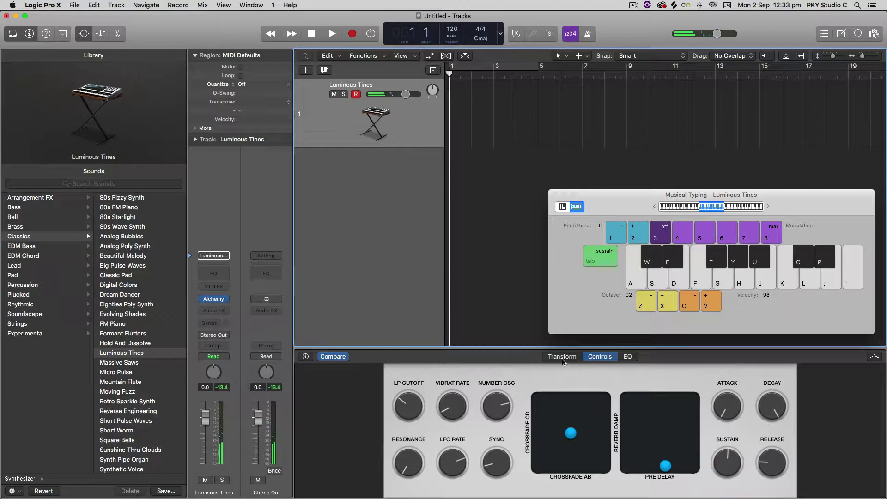
click(563, 362)
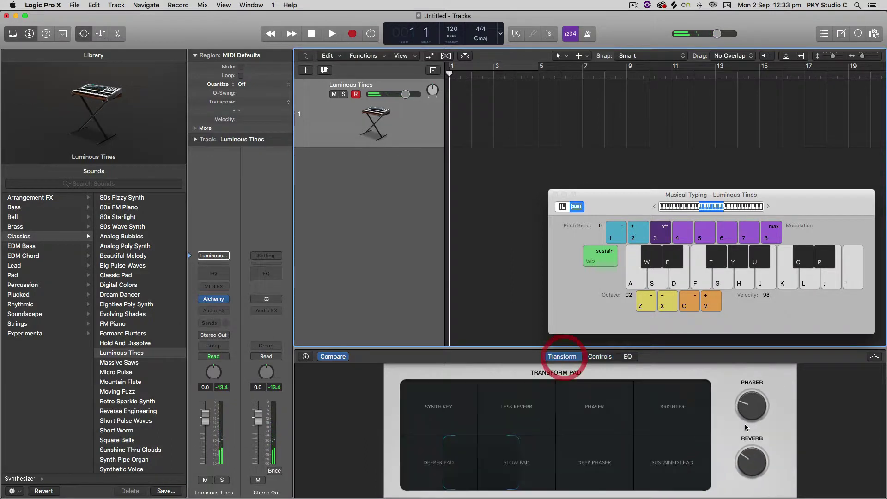
drag(749, 478, 749, 488)
key(d)
key(f)
key(g)
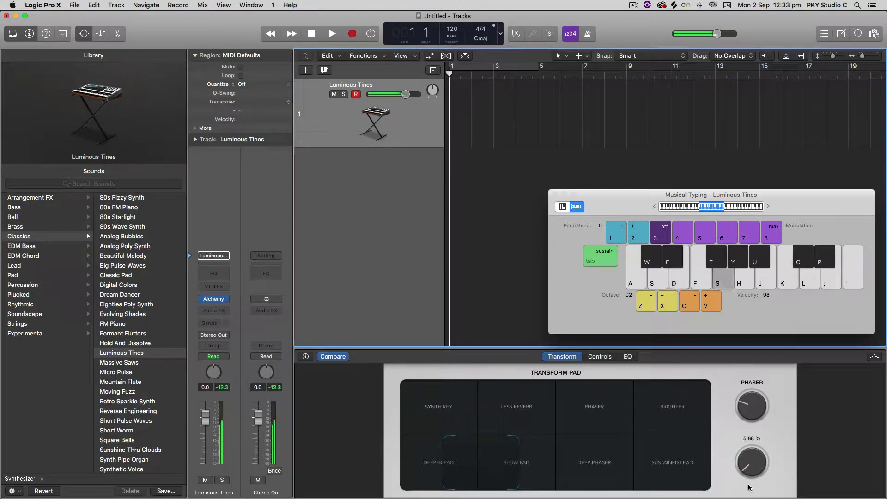
key(a)
key(f)
key(d)
key(a)
In Controls, drop the LFO rate to near zero and set vibrato rate to 3.00 Hz.
click(601, 357)
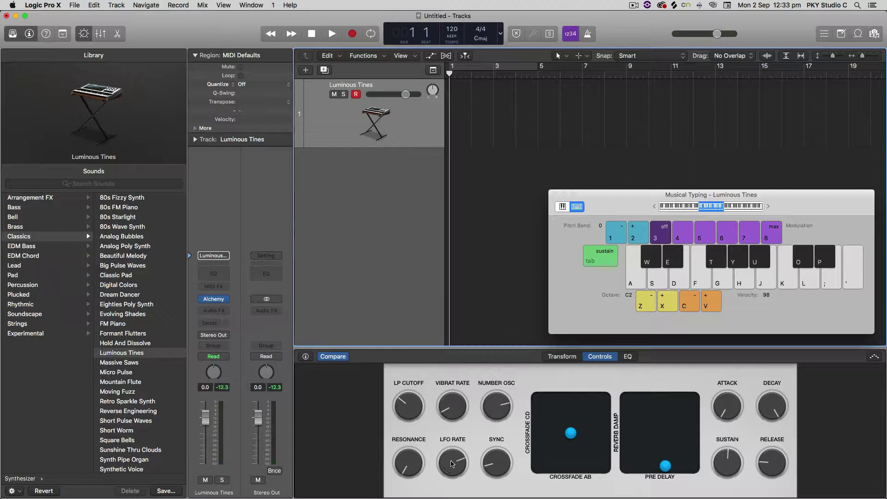
drag(460, 444, 451, 497)
key(g)
key(g)
key(g)
key(g)
key(g)
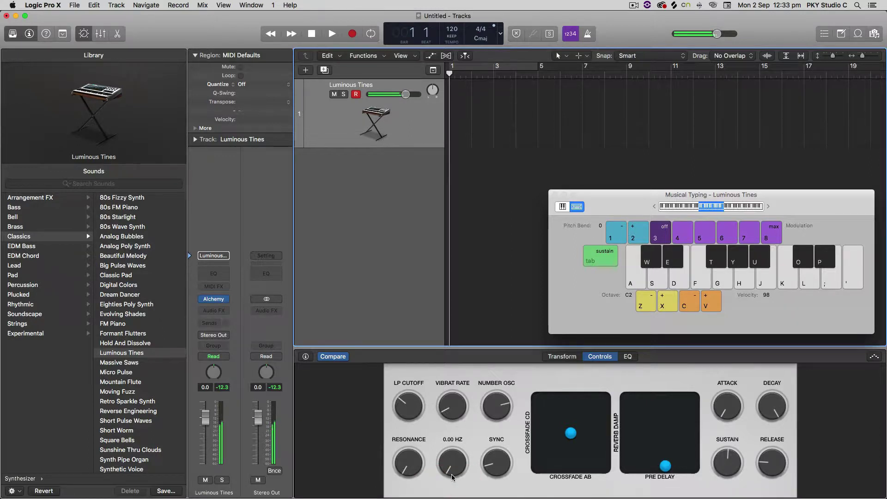
key(g)
drag(453, 477, 406, 418)
key(a)
key(d)
key(g)
Set the filter resonance to 38 % while playing test notes.
click(404, 459)
key(g)
key(a)
key(f)
key(d)
key(g)
key(a)
key(g)
key(f)
key(a)
key(g)
Raise sync to 50 % and lower the oscillator count to 24.5 %.
key(g)
key(a)
key(f)
key(d)
key(a)
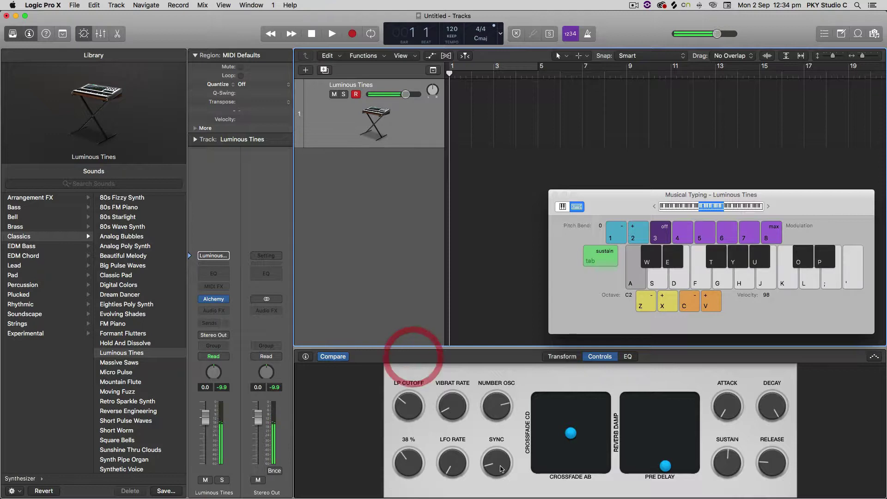
drag(501, 468, 487, 447)
key(f)
key(g)
key(a)
key(g)
drag(494, 411, 484, 463)
Audition the reshaped Luminous Tines sound with a run of test notes.
key(g)
key(a)
key(f)
key(d)
key(g)
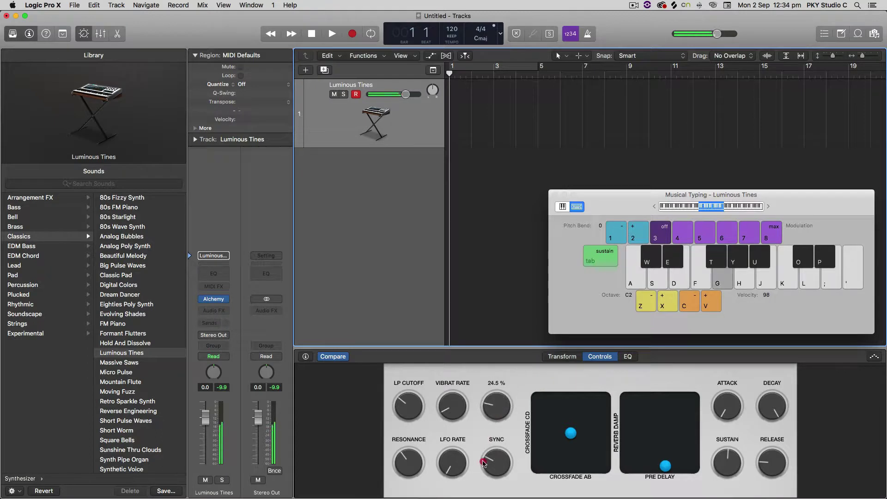
key(a)
key(f)
key(d)
click(484, 463)
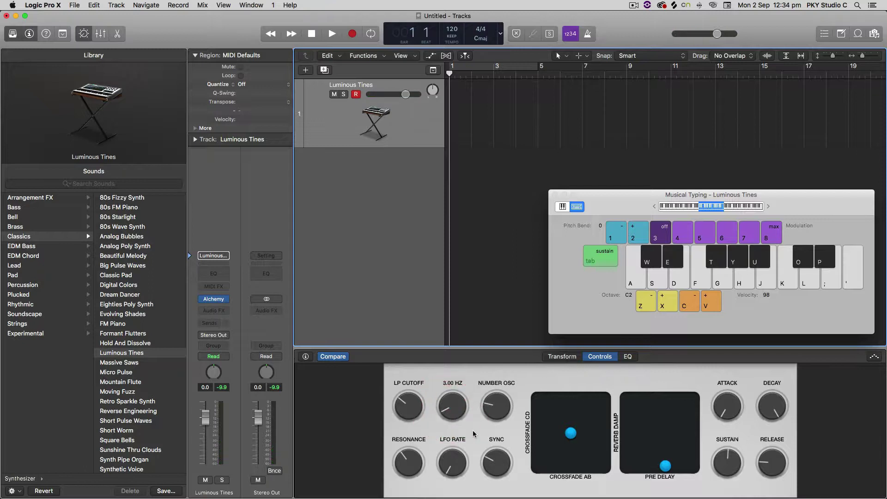
Raise the vibrato rate to about 5.5 Hz and shift the keyboard down an octave.
click(451, 413)
drag(451, 413, 467, 355)
key(a)
key(a)
key(a)
key(z)
key(a)
key(a)
key(a)
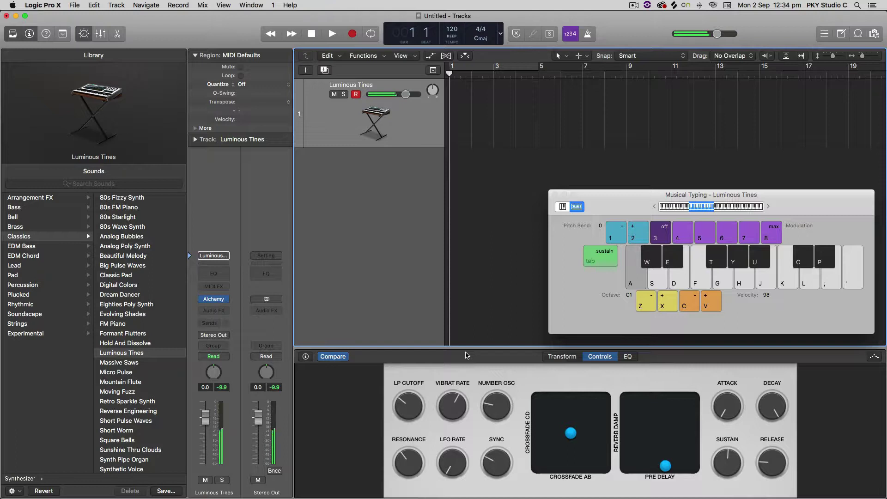
Set the low-pass cutoff to 25.2 % and add a flat Channel EQ to the strip.
key(g)
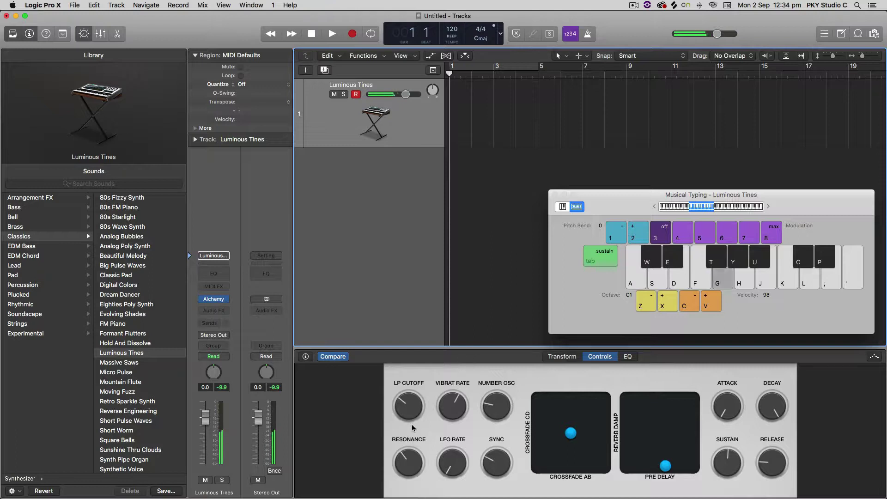
key(a)
key(a)
mouse_move(411, 423)
mouse_down()
mouse_move(430, 356)
mouse_move(411, 448)
mouse_move(406, 419)
mouse_up()
key(a)
key(a)
key(a)
key(g)
key(a)
key(e)
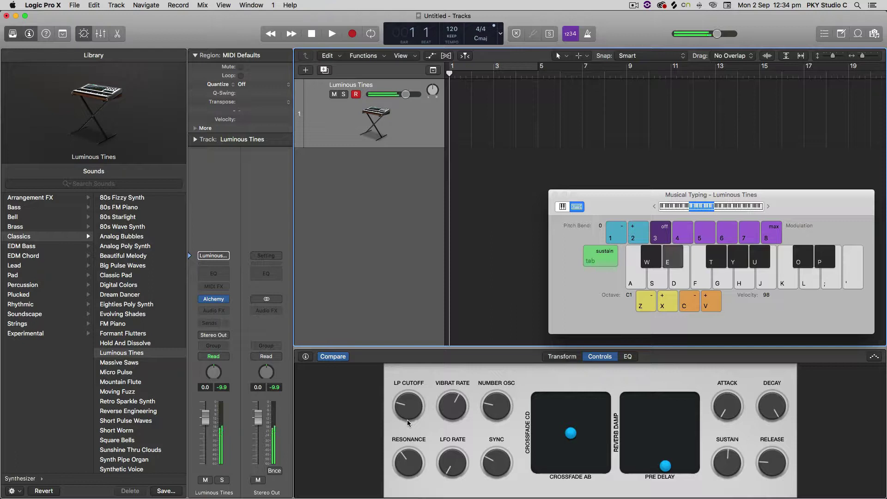
key(r)
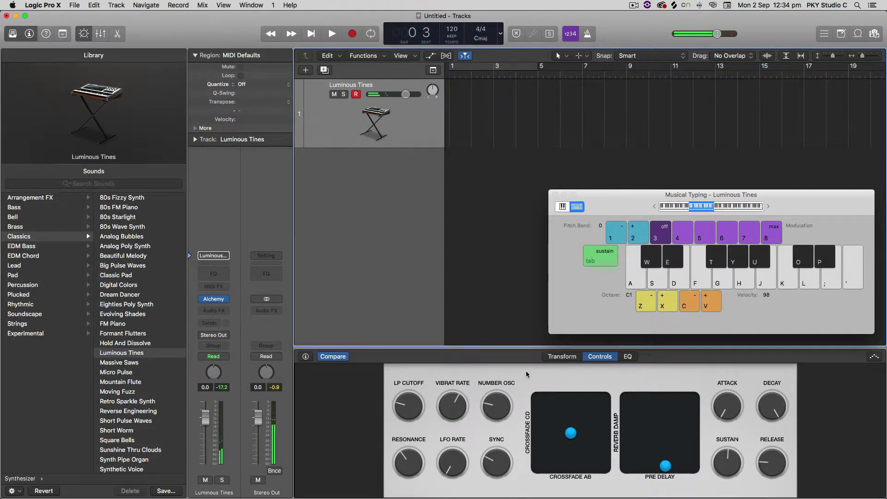
click(627, 356)
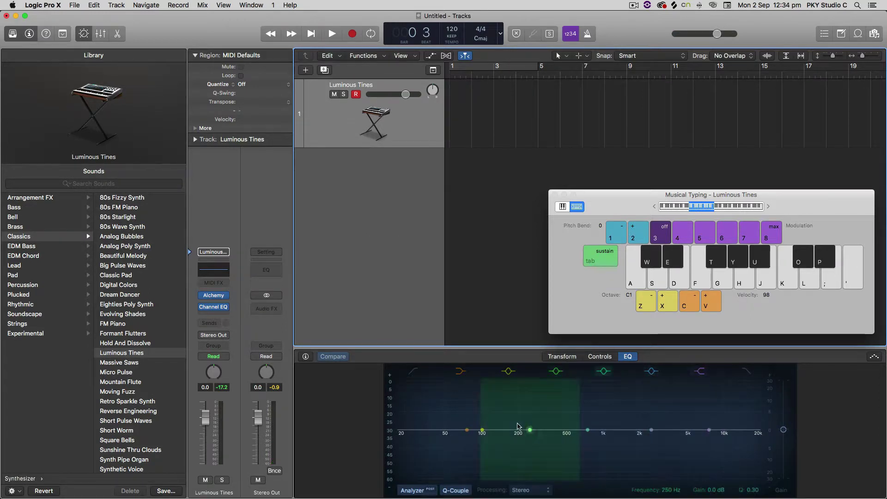
Show the Transform pad controls and toggle the sound Library off and back on.
click(558, 356)
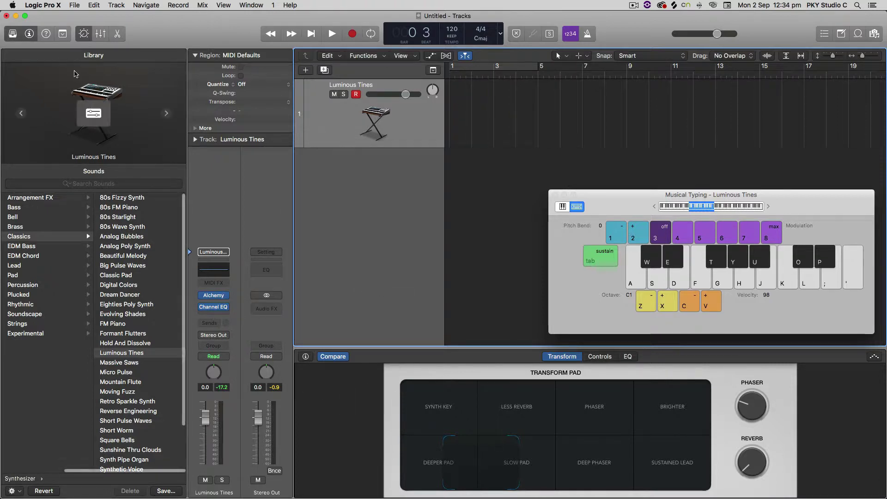
click(13, 33)
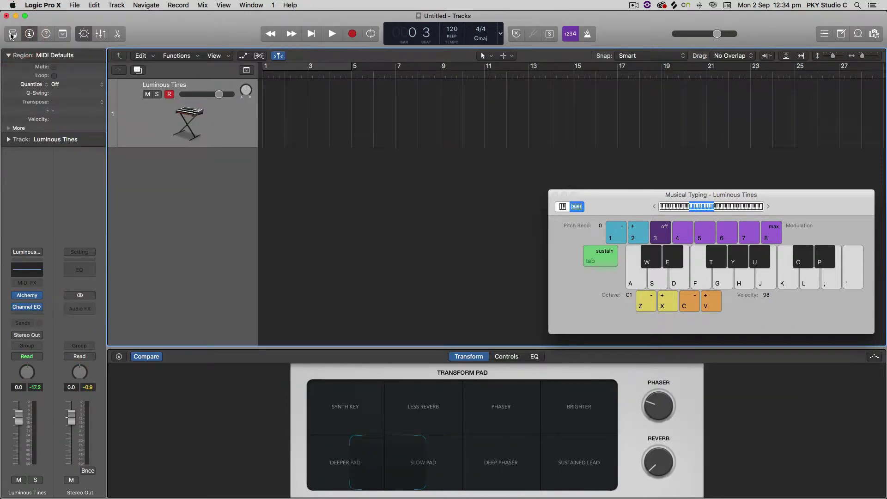
click(12, 34)
click(12, 34)
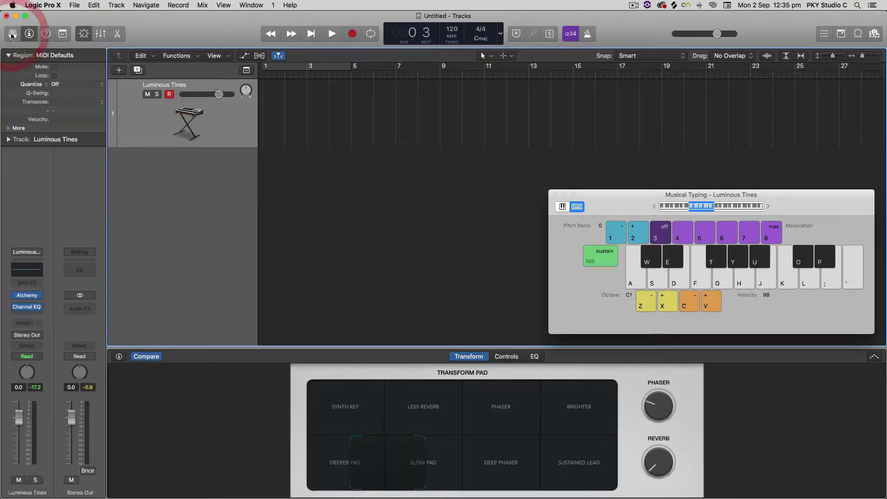
click(13, 33)
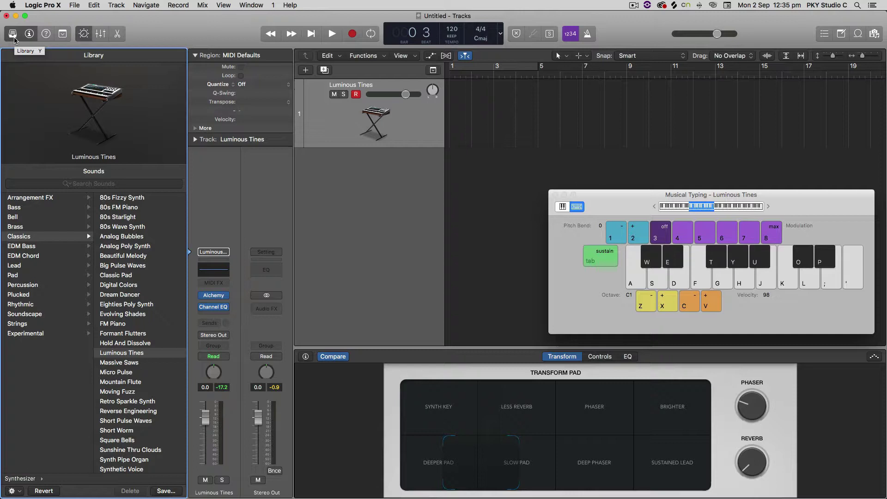
key(y)
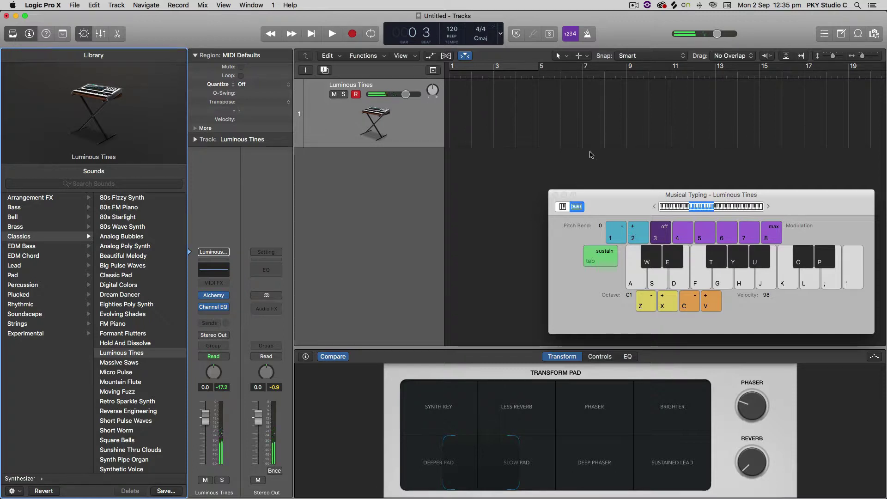
Close the Musical Typing keyboard and bring up the patch Save dialog.
drag(560, 194, 505, 165)
click(502, 164)
key(y)
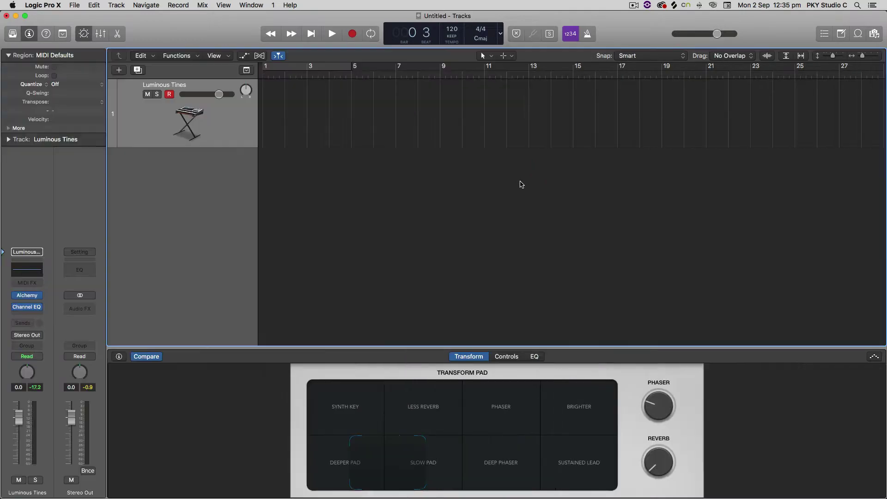
key(y)
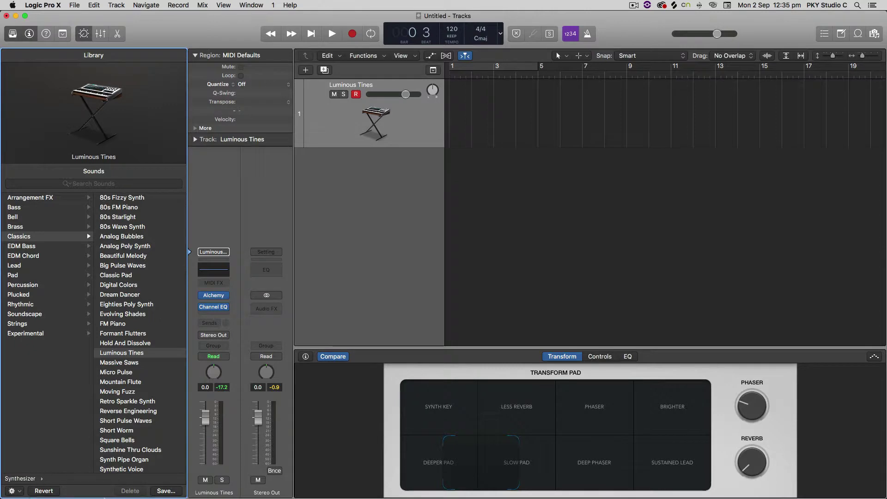
click(165, 490)
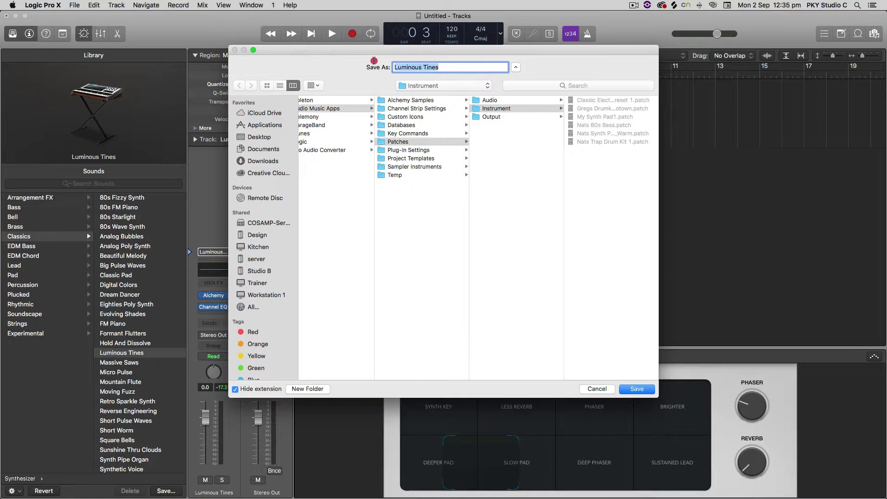
Save the patch named with the owner's name plus 'Retro 80s Synth'.
click(373, 64)
text(Nat's Retro 80s Synth 2)
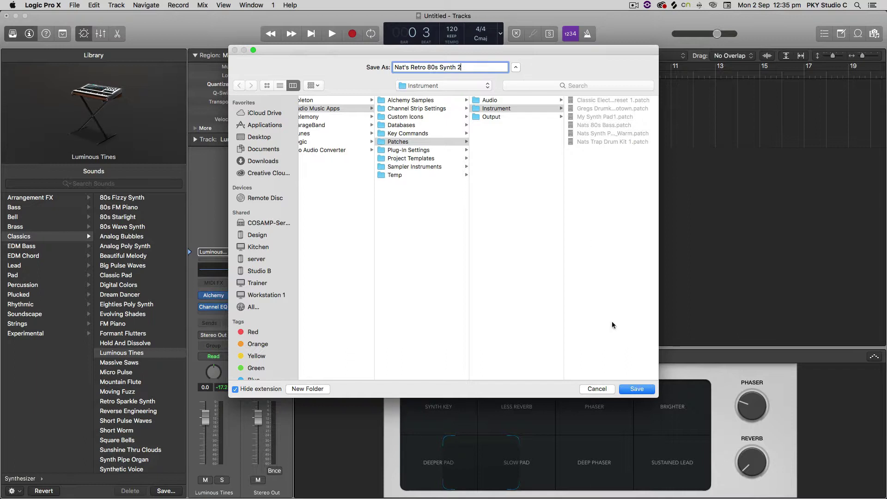
click(637, 389)
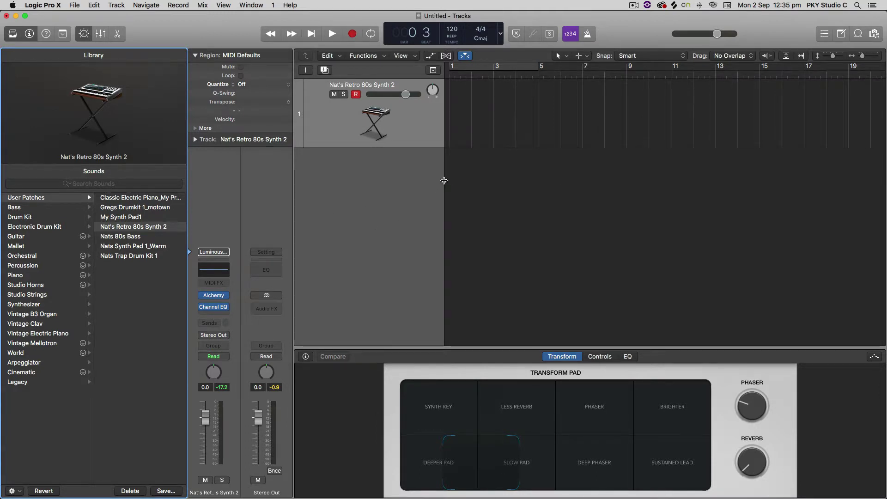
Begin closing the untitled project, then cancel its save dialog.
click(75, 5)
click(83, 14)
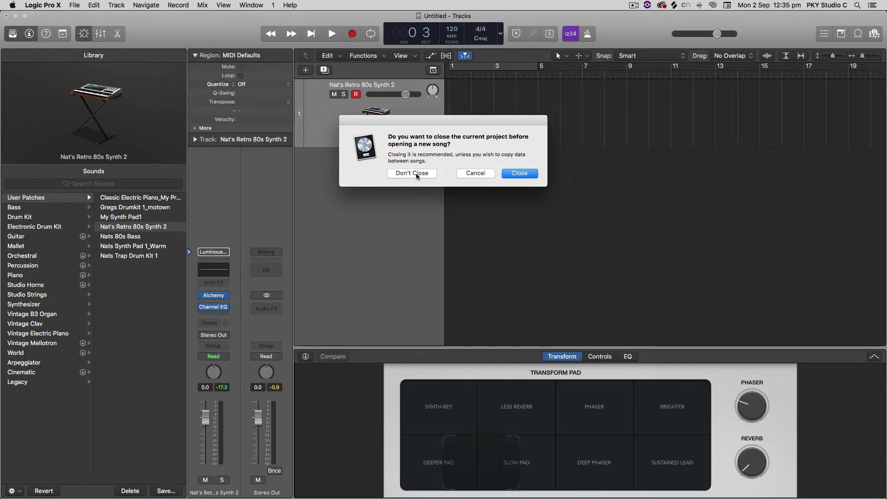
click(520, 173)
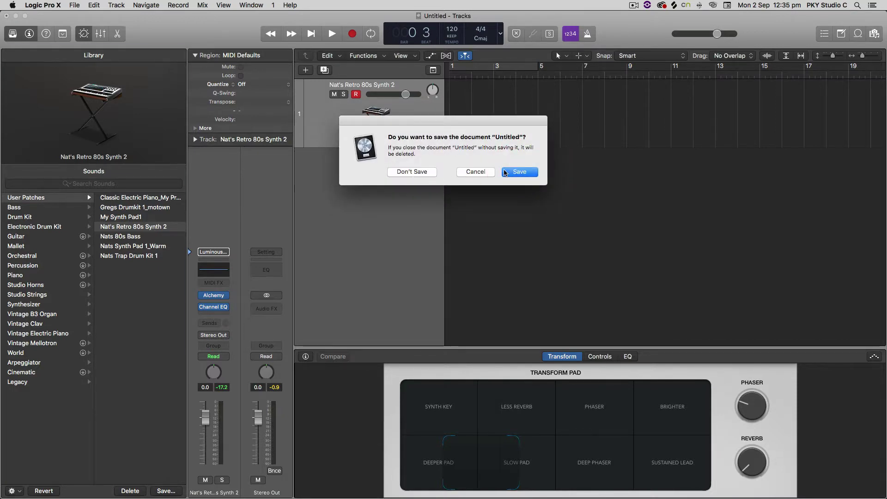
click(505, 173)
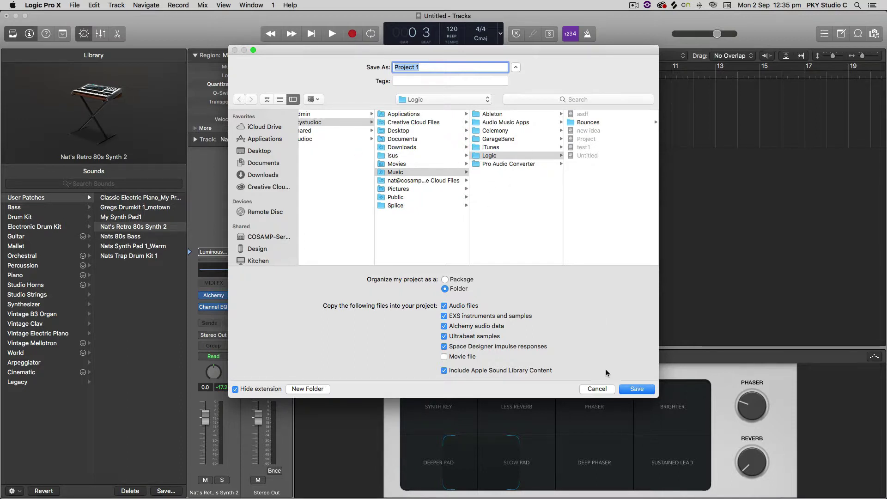
click(604, 391)
Close the project with Don't Save and create a new empty project.
click(75, 5)
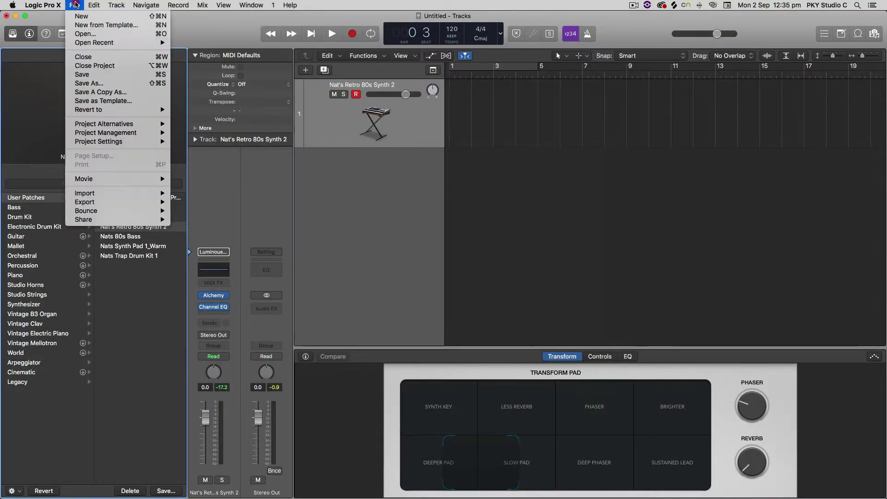
click(98, 56)
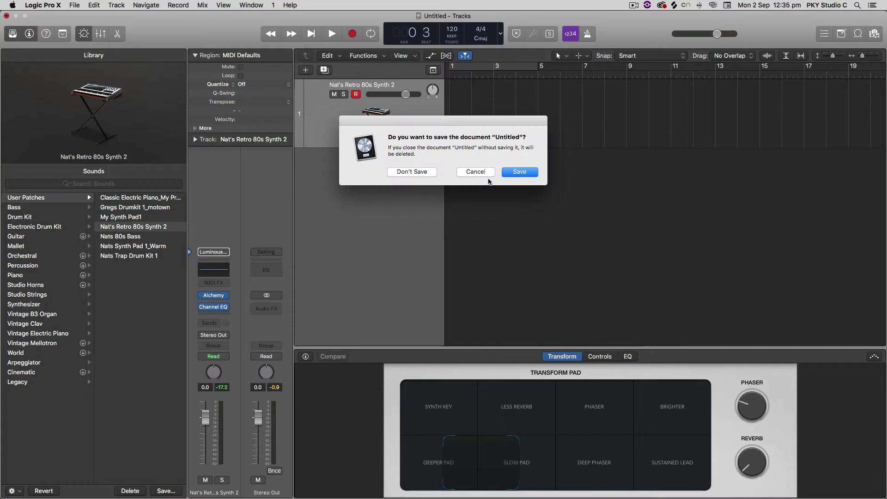
click(427, 172)
click(75, 5)
click(79, 14)
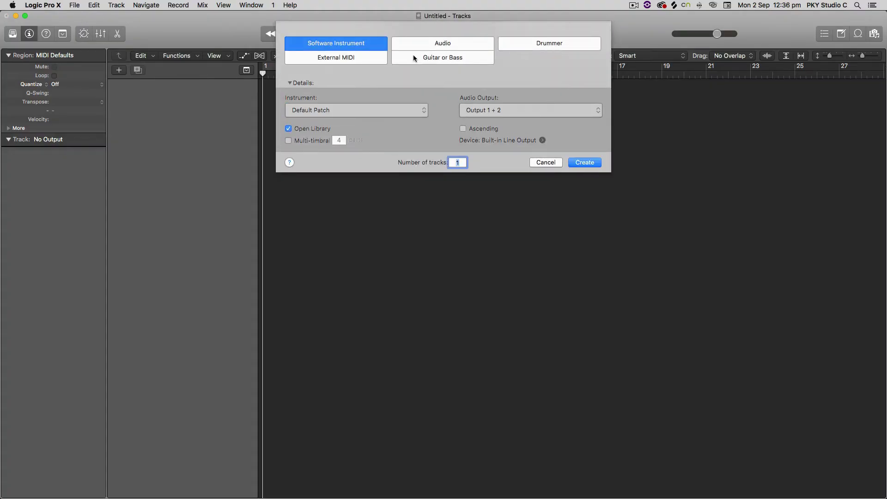
Create a software instrument track and load the saved Retro 80s Synth 2 user patch.
click(584, 163)
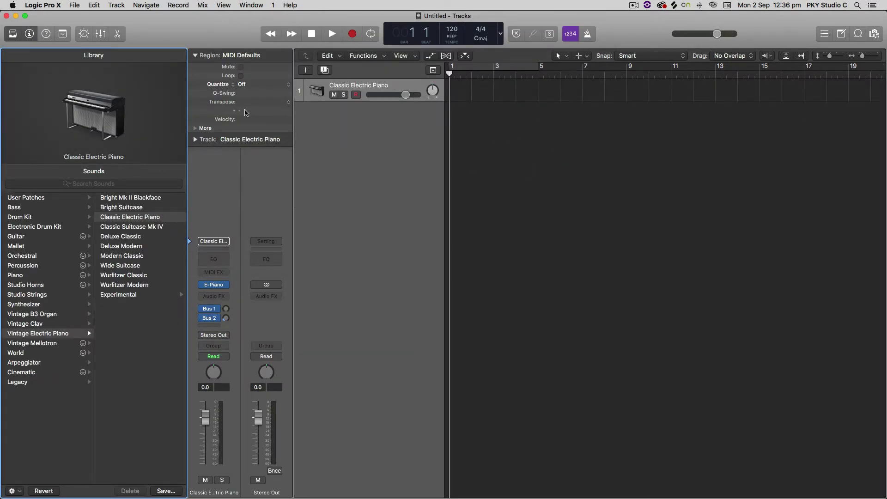
click(26, 198)
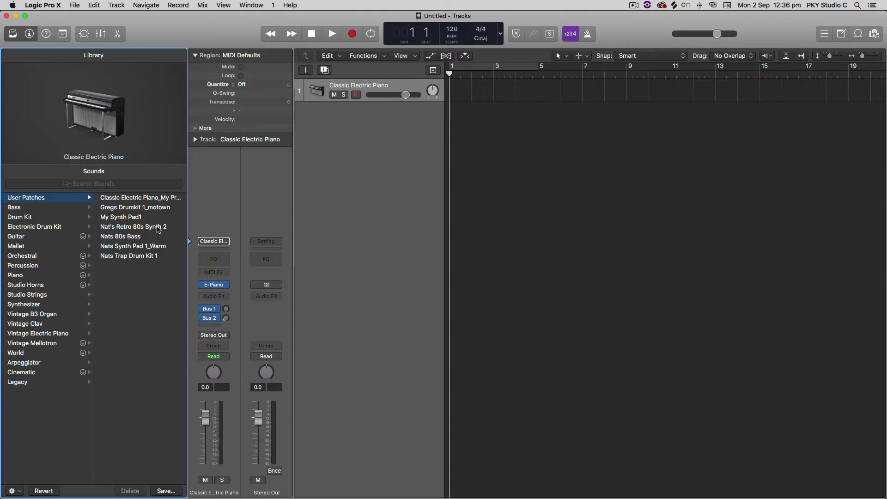
click(158, 227)
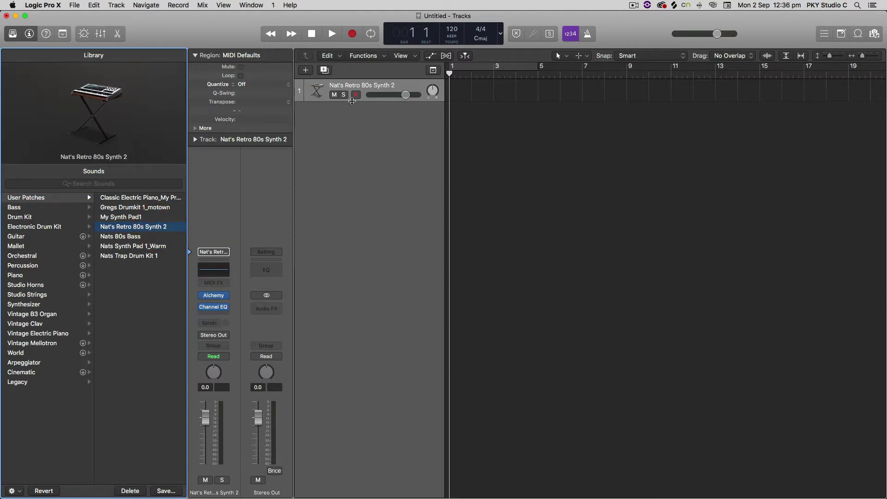
Play test notes with Musical Typing and show the patch's Smart Controls sound parameters.
key(super+k)
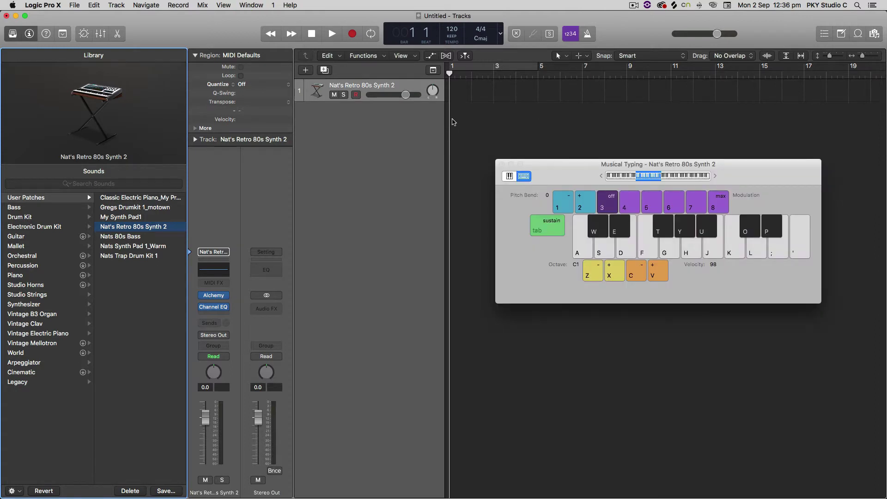
key(s)
key(g)
key(h)
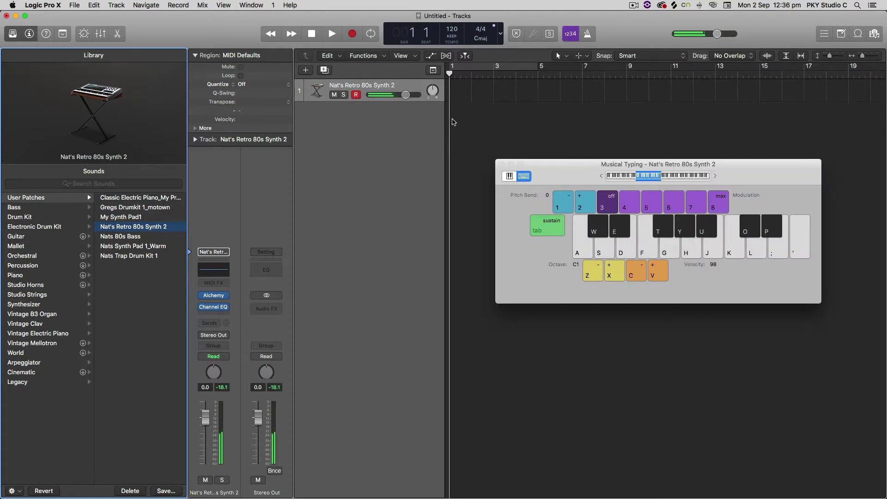
key(s)
key(g)
key(h)
key(h)
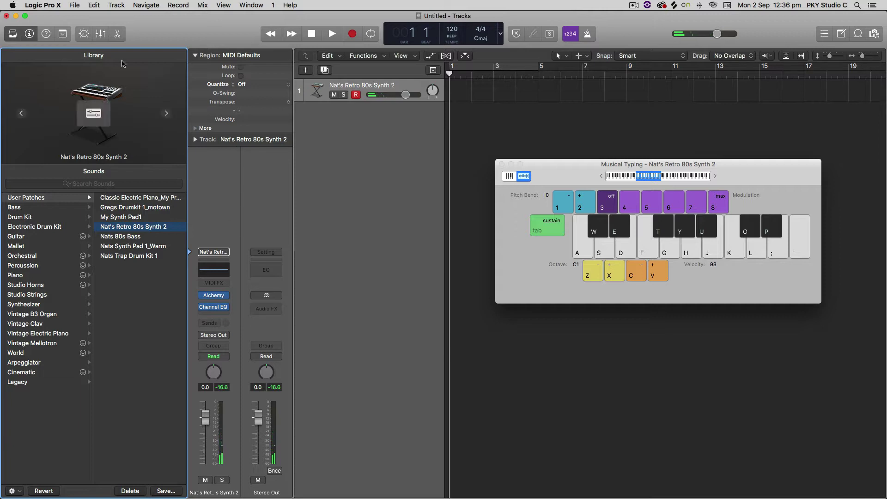
click(83, 33)
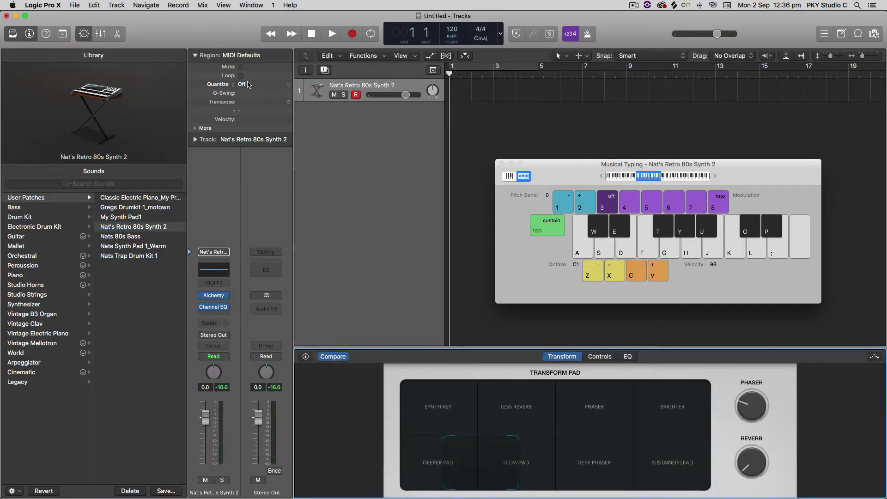
click(600, 356)
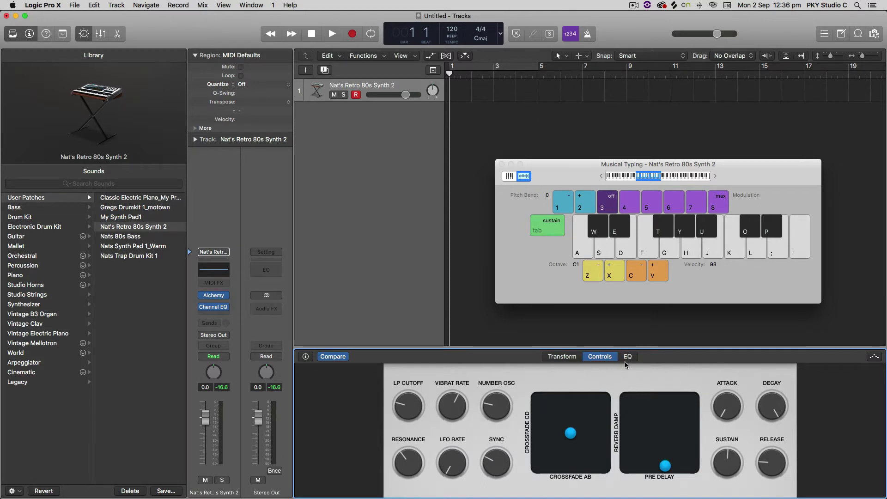
Shape the EQ: high shelf +3 dB at 8200 Hz, lows -10.5 dB at 31 Hz, mid +1.5 dB at 2250 Hz.
click(626, 357)
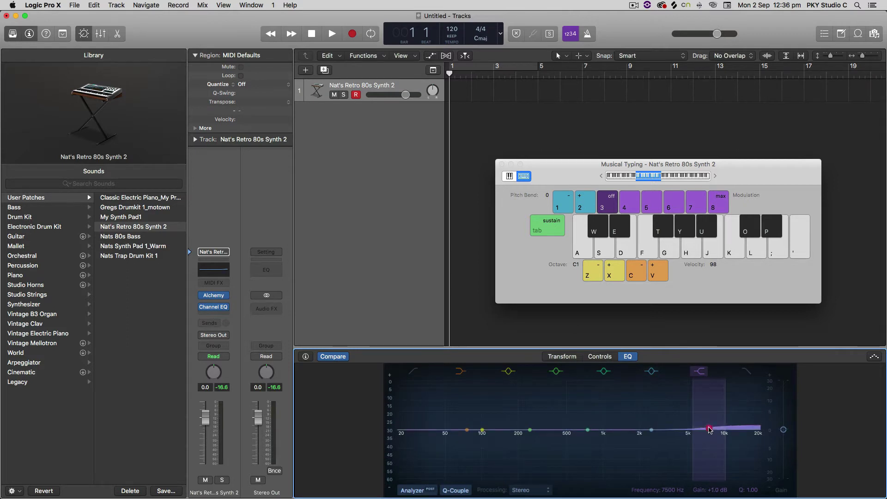
drag(709, 429, 713, 423)
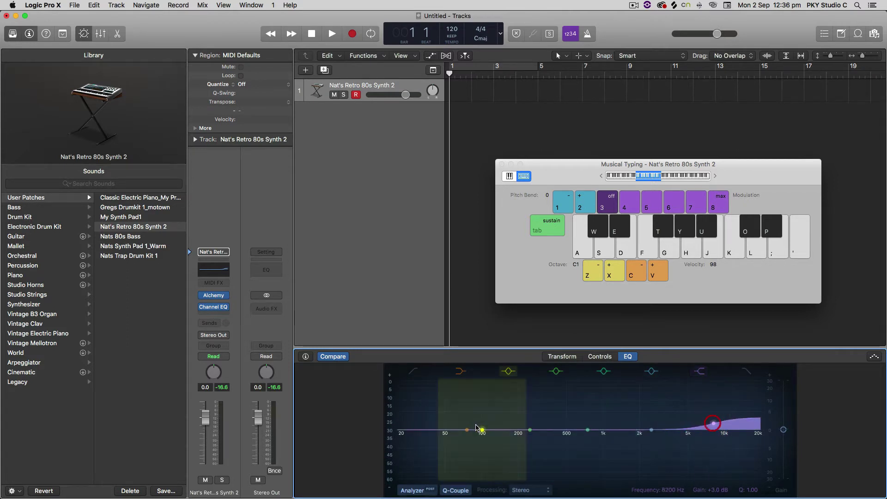
drag(467, 429, 419, 448)
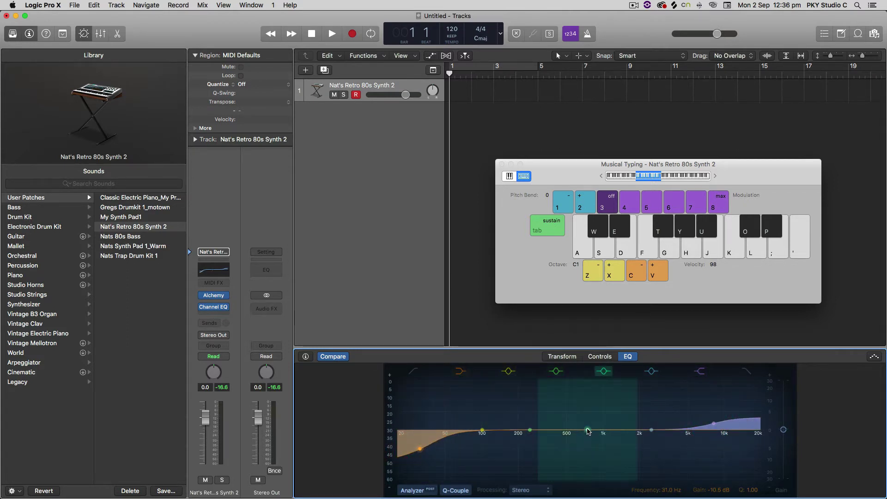
drag(588, 431, 616, 388)
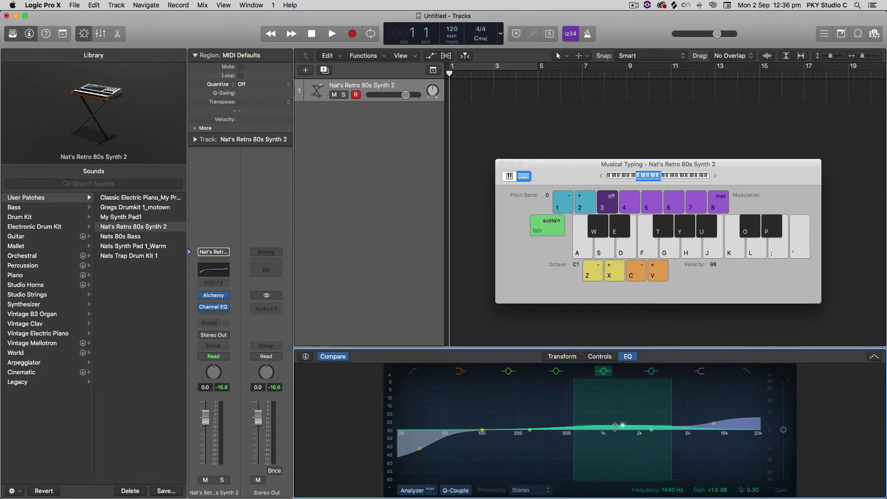
drag(615, 426, 647, 427)
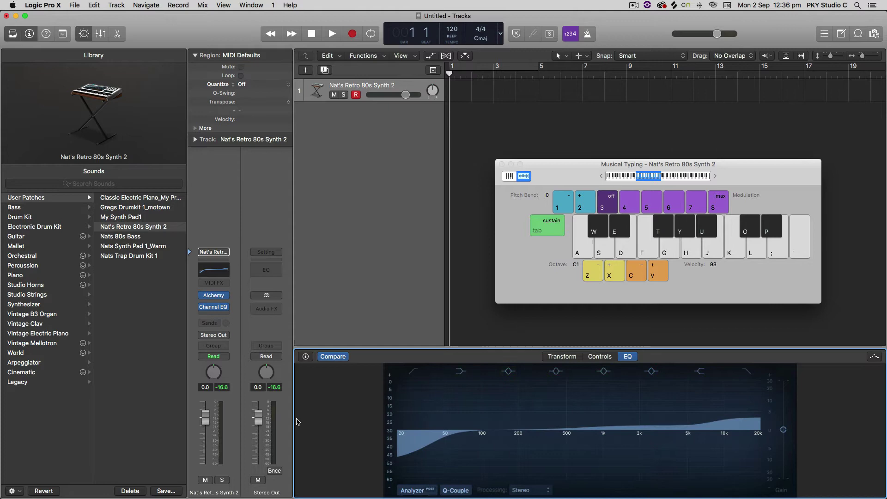
Resave the Retro 80s Synth 2 patch, replacing the existing file.
click(177, 493)
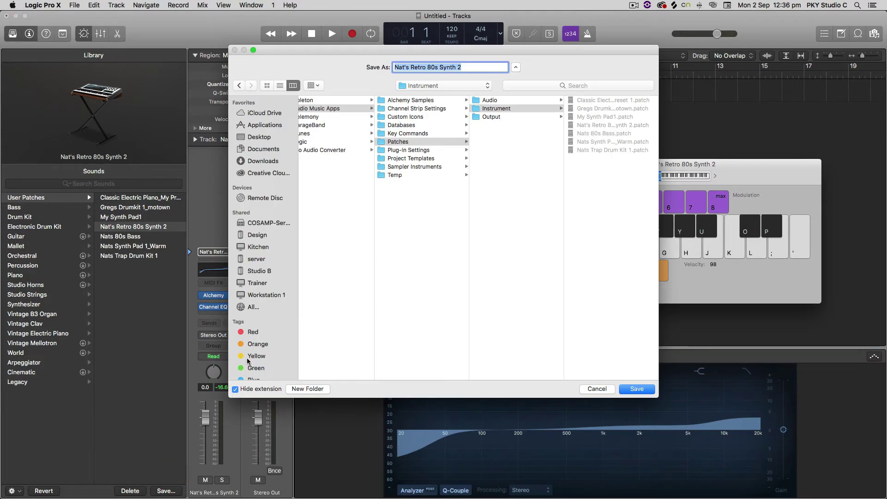
click(637, 391)
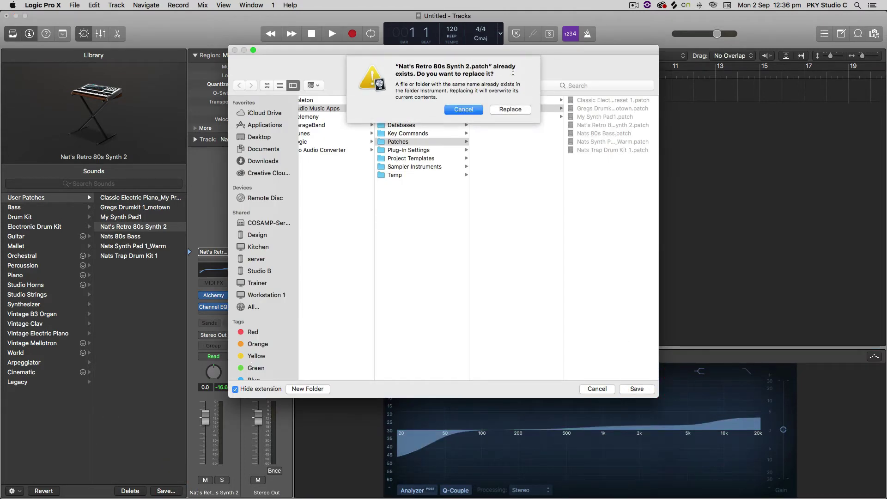
click(510, 110)
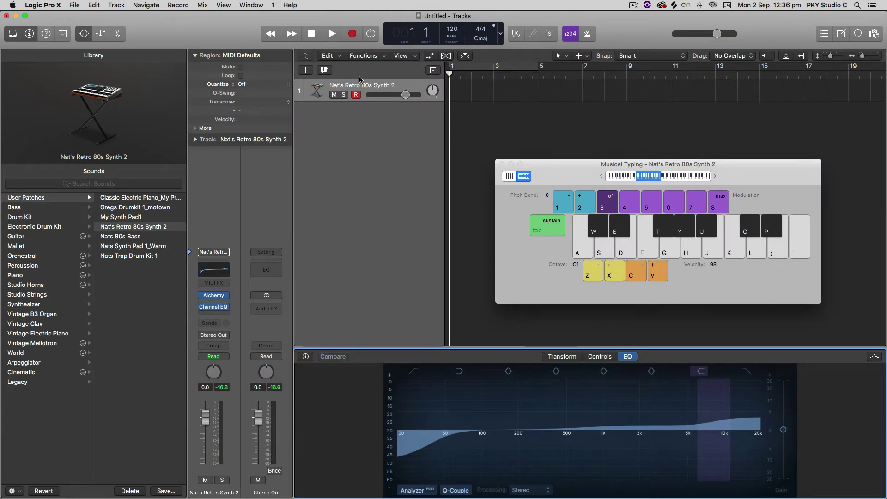
click(306, 70)
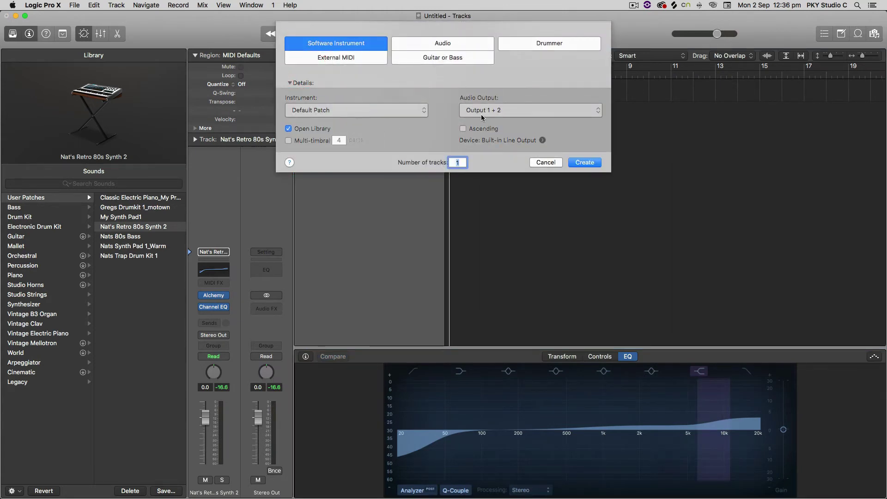
Create a second instrument track, load the Retro 80s Synth 2 user patch, then reselect track 1.
click(585, 162)
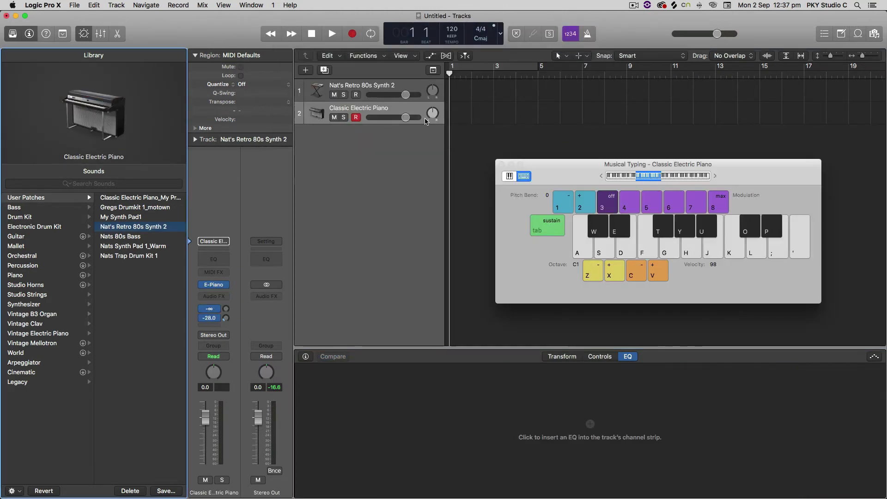
click(390, 111)
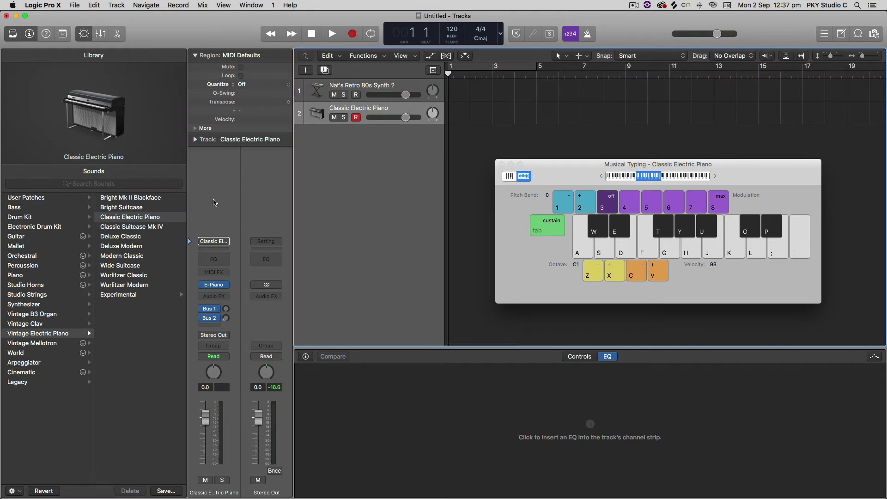
click(54, 198)
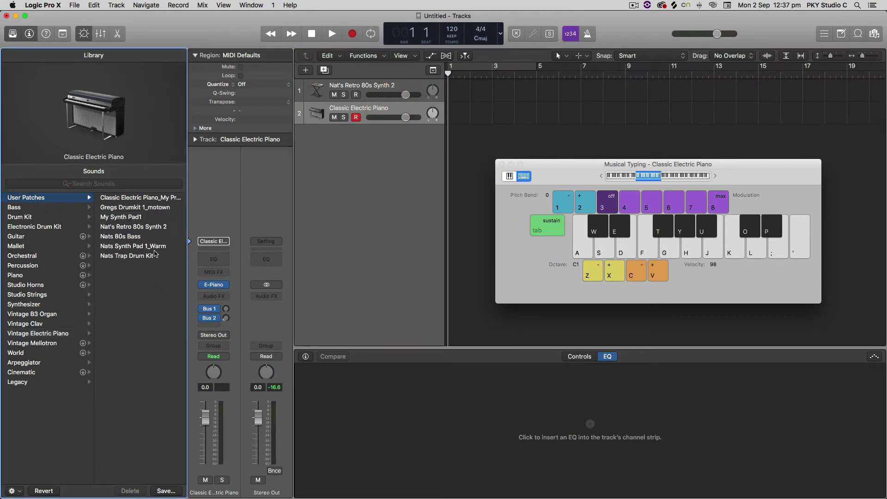
click(144, 227)
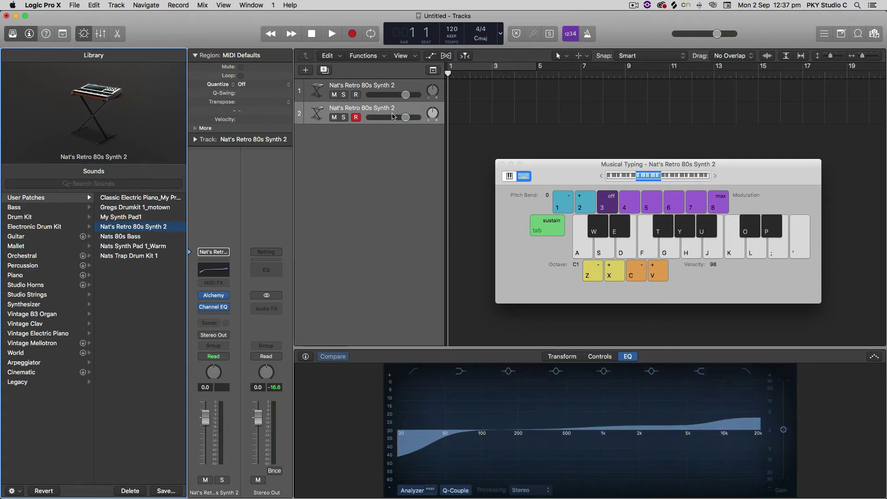
click(408, 89)
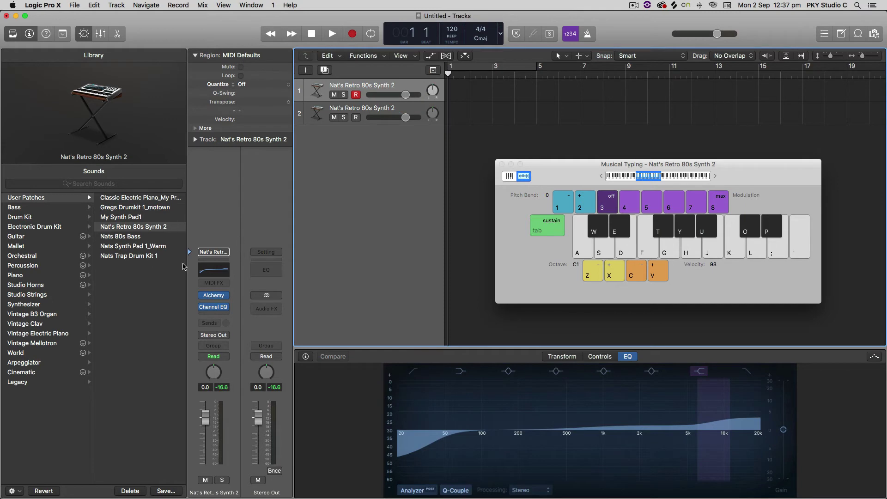
click(166, 491)
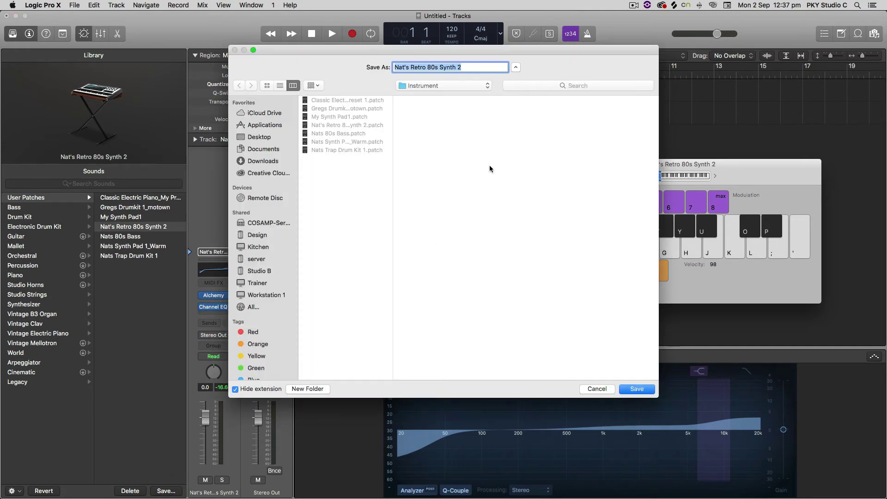
click(260, 136)
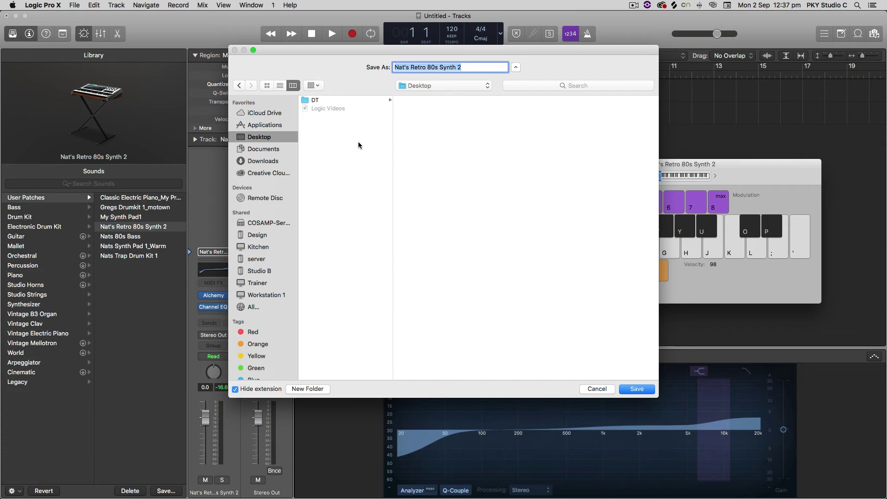
click(596, 389)
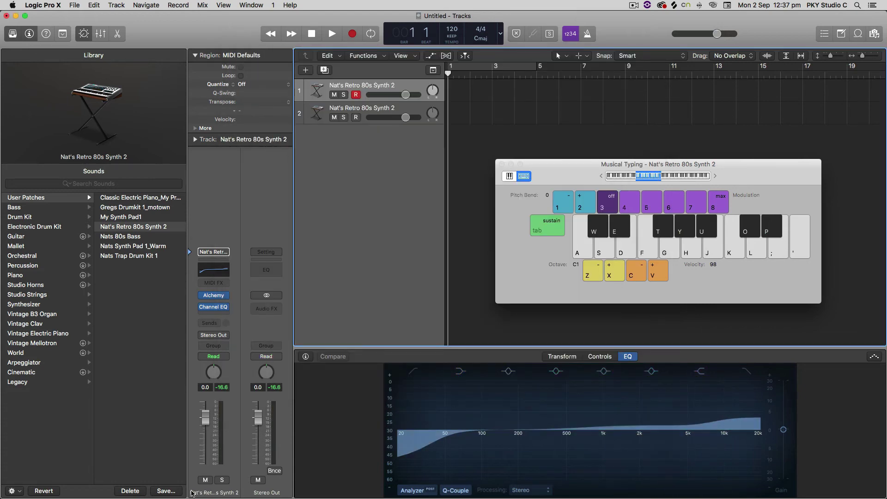
click(162, 492)
scroll(389, 252, left, 5)
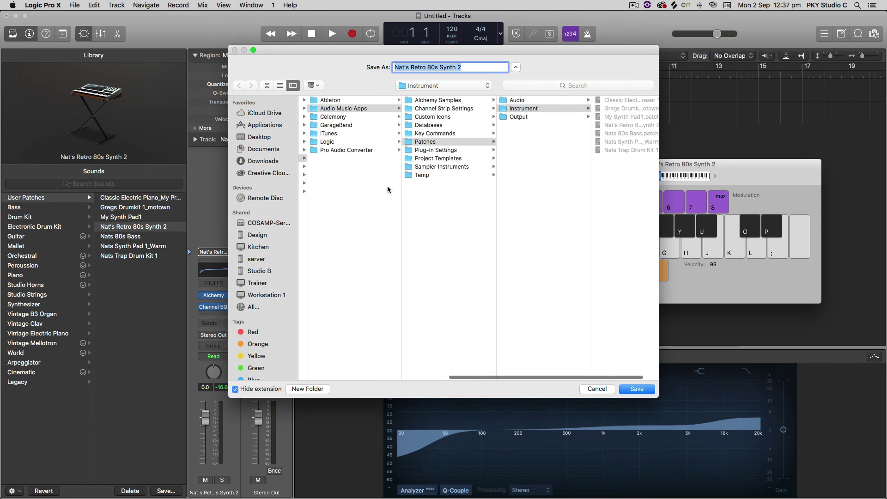
scroll(390, 186, left, 2)
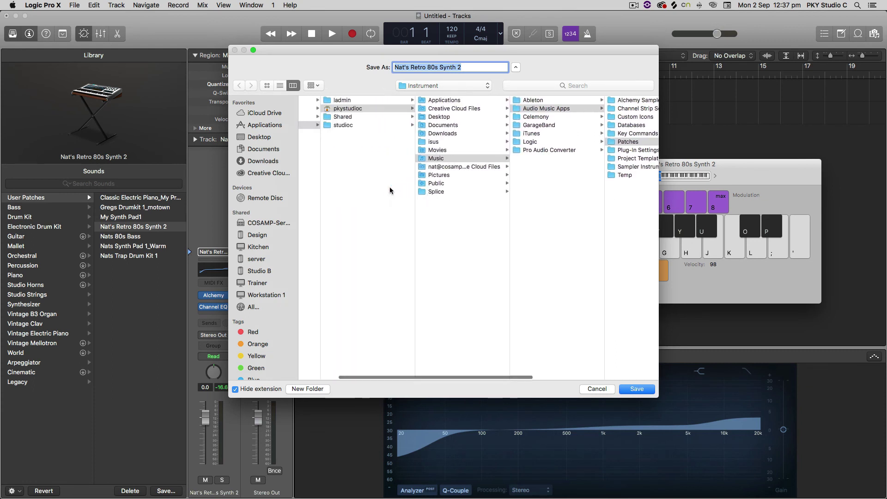
scroll(390, 186, right, 4)
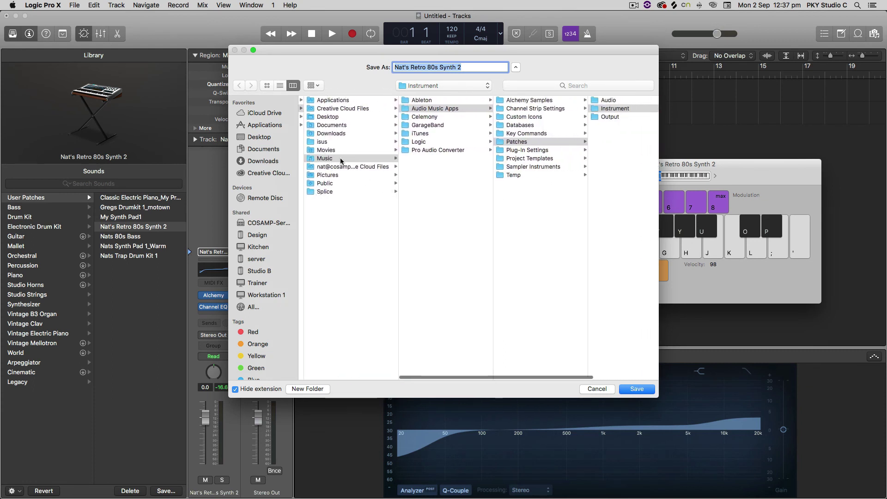
scroll(353, 159, left, 5)
scroll(445, 160, right, 5)
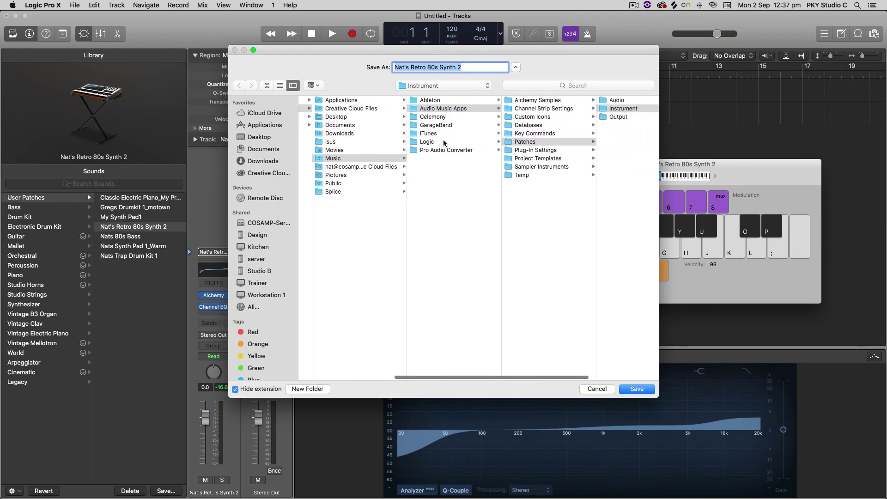
scroll(444, 142, right, 1)
scroll(421, 110, right, 8)
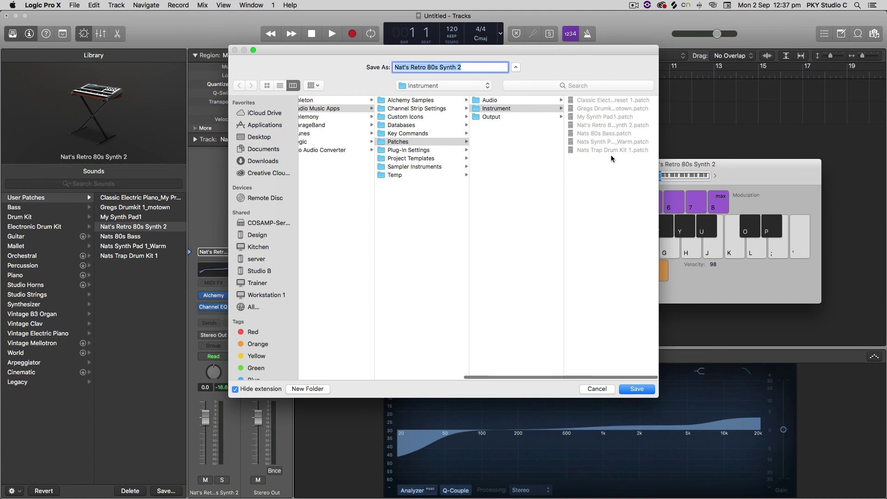
click(596, 389)
drag(577, 176, 560, 172)
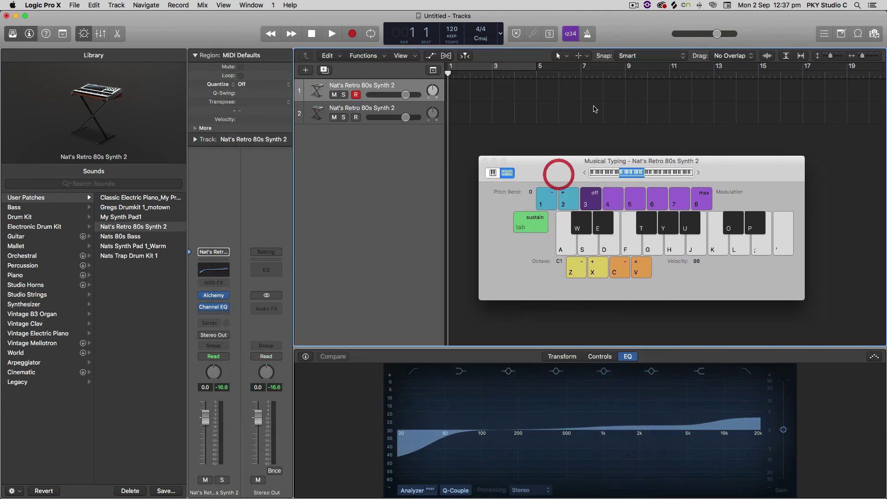